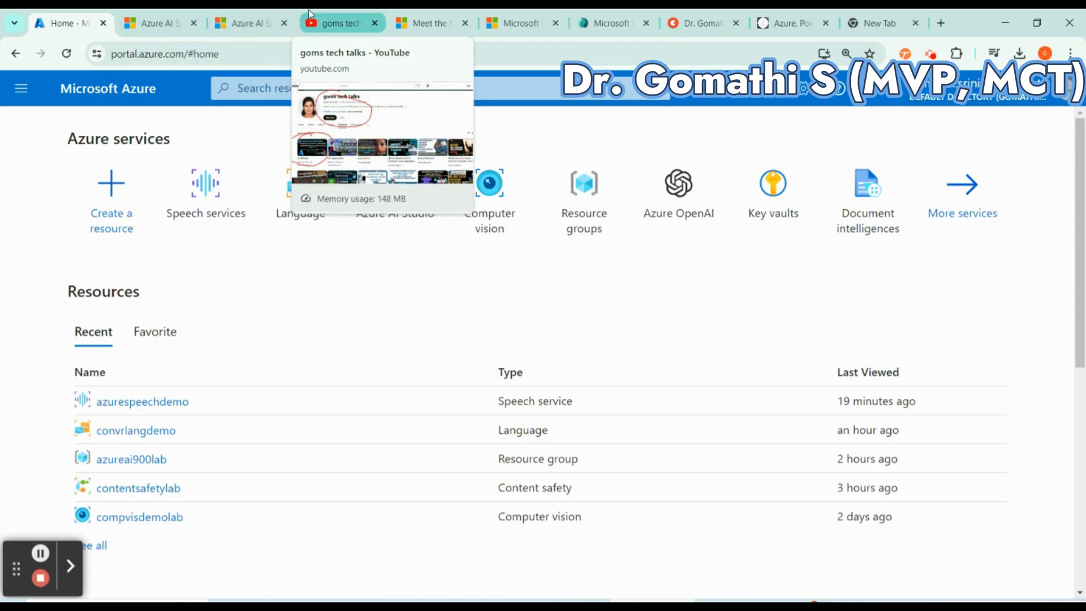
# - Circle the AI-900 Labs playlist on the goms tech talks YouTube page, and return to the Azure portal home
pyautogui.click(309, 16)
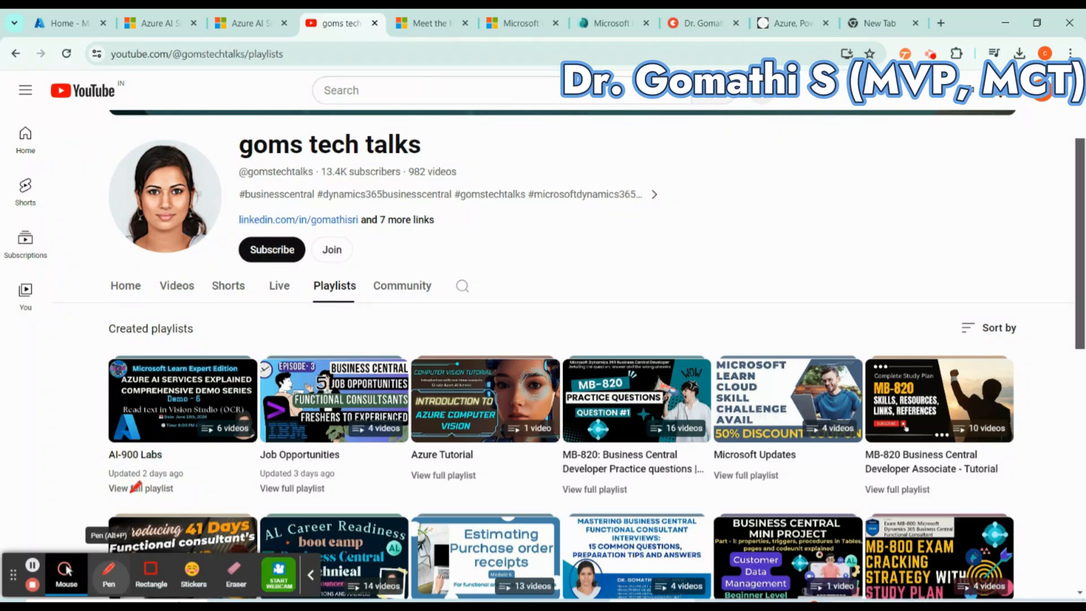
pyautogui.click(109, 569)
pyautogui.moveTo(177, 313)
pyautogui.mouseDown()
pyautogui.moveTo(106, 460)
pyautogui.moveTo(277, 350)
pyautogui.moveTo(169, 297)
pyautogui.mouseUp()
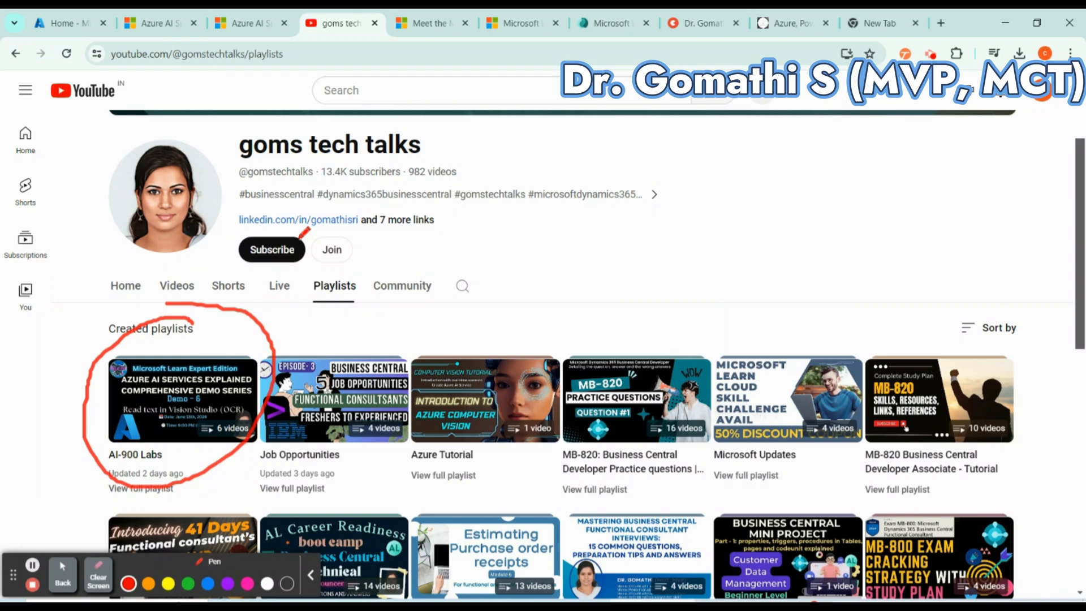
pyautogui.click(99, 21)
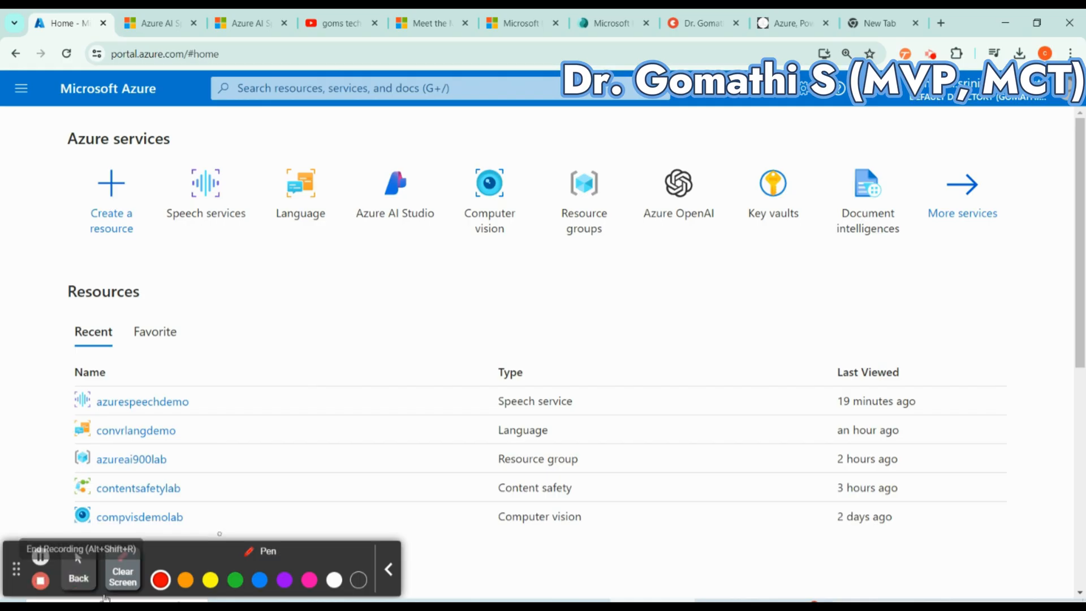
# - Handwrite "Services" with the red pen below the Azure services list
pyautogui.click(133, 573)
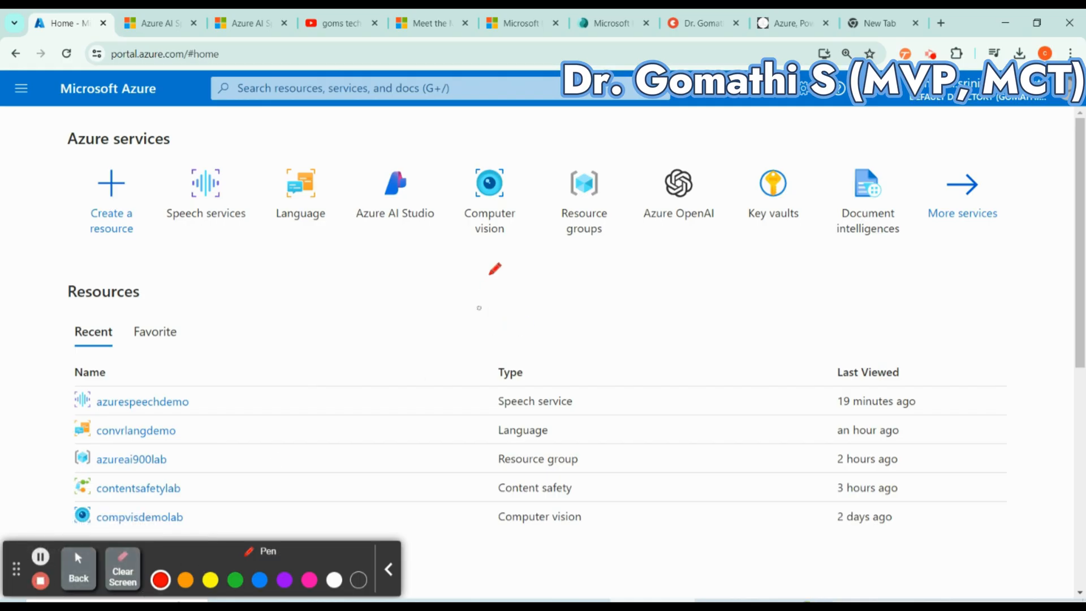
pyautogui.moveTo(529, 247); pyautogui.dragTo(476, 316)
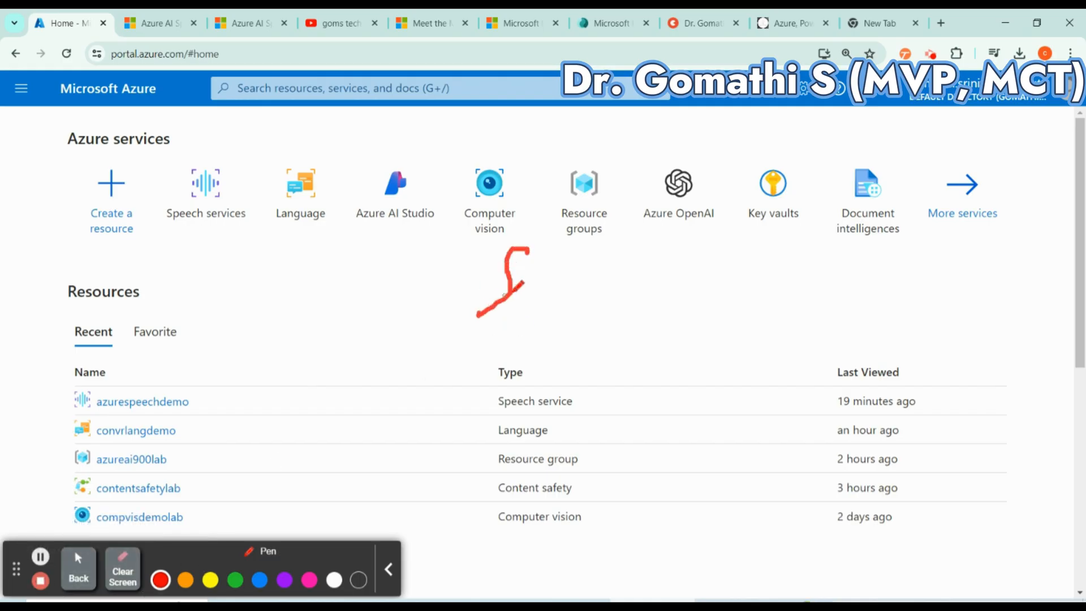
pyautogui.moveTo(521, 287)
pyautogui.mouseDown()
pyautogui.moveTo(577, 305)
pyautogui.moveTo(621, 303)
pyautogui.mouseUp()
pyautogui.click(623, 269)
pyautogui.moveTo(633, 271)
pyautogui.mouseDown()
pyautogui.moveTo(692, 248)
pyautogui.moveTo(714, 290)
pyautogui.mouseUp()
# - Draw a branch line down from "Services" and handwrite "Pre-built" at its end
pyautogui.moveTo(525, 324); pyautogui.dragTo(469, 382)
pyautogui.moveTo(318, 389); pyautogui.dragTo(317, 463)
pyautogui.moveTo(316, 413); pyautogui.dragTo(339, 401)
pyautogui.moveTo(349, 444); pyautogui.dragTo(362, 418)
pyautogui.moveTo(374, 421)
pyautogui.mouseDown()
pyautogui.moveTo(390, 403)
pyautogui.moveTo(407, 431)
pyautogui.mouseUp()
pyautogui.moveTo(416, 423); pyautogui.dragTo(444, 415)
pyautogui.moveTo(450, 364); pyautogui.dragTo(447, 421)
pyautogui.moveTo(461, 423); pyautogui.dragTo(478, 393)
pyautogui.moveTo(481, 396); pyautogui.dragTo(524, 422)
pyautogui.moveTo(533, 365); pyautogui.dragTo(537, 426)
pyautogui.moveTo(557, 372)
pyautogui.mouseDown()
pyautogui.moveTo(560, 424)
pyautogui.moveTo(580, 393)
pyautogui.mouseUp()
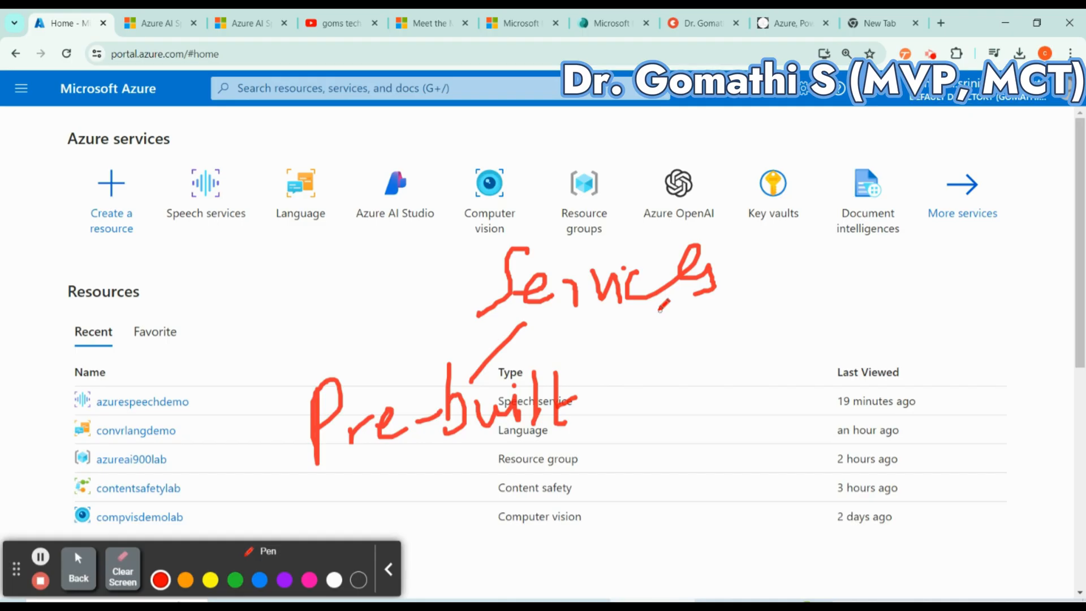
# - Draw a second branch line from "Services" and handwrite "Custom" at its end
pyautogui.moveTo(660, 308)
pyautogui.mouseDown()
pyautogui.moveTo(714, 343)
pyautogui.moveTo(724, 374)
pyautogui.moveTo(781, 413)
pyautogui.mouseUp()
pyautogui.moveTo(825, 369); pyautogui.dragTo(803, 422)
pyautogui.moveTo(865, 356)
pyautogui.mouseDown()
pyautogui.moveTo(855, 421)
pyautogui.moveTo(894, 387)
pyautogui.mouseUp()
pyautogui.moveTo(905, 371)
pyautogui.mouseDown()
pyautogui.moveTo(924, 391)
pyautogui.moveTo(950, 371)
pyautogui.moveTo(962, 385)
pyautogui.mouseUp()
pyautogui.click(957, 377)
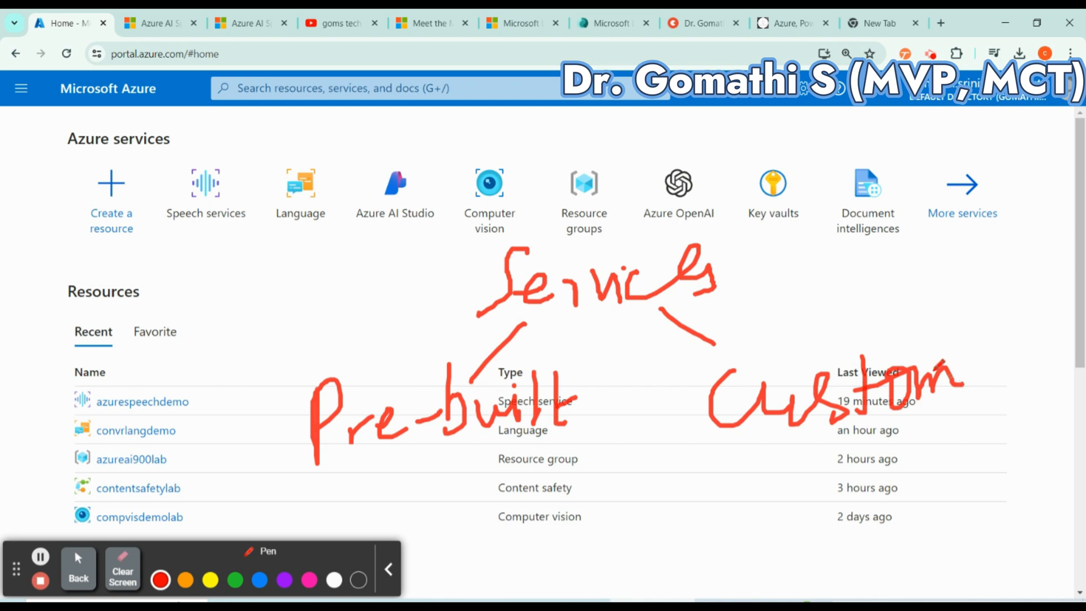
# - Underline "Custom" and "Pre-built" twice each, and clear all pen annotations to return to the normal pointer
pyautogui.moveTo(691, 468); pyautogui.dragTo(947, 433)
pyautogui.moveTo(735, 491); pyautogui.dragTo(899, 479)
pyautogui.moveTo(252, 499); pyautogui.dragTo(489, 468)
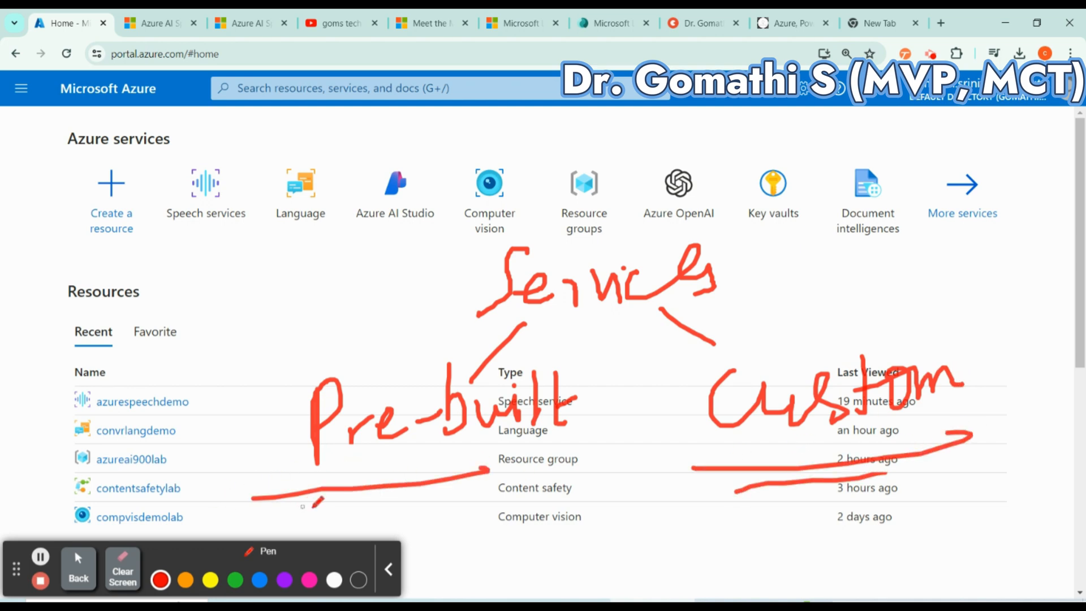
pyautogui.moveTo(331, 505); pyautogui.dragTo(485, 470)
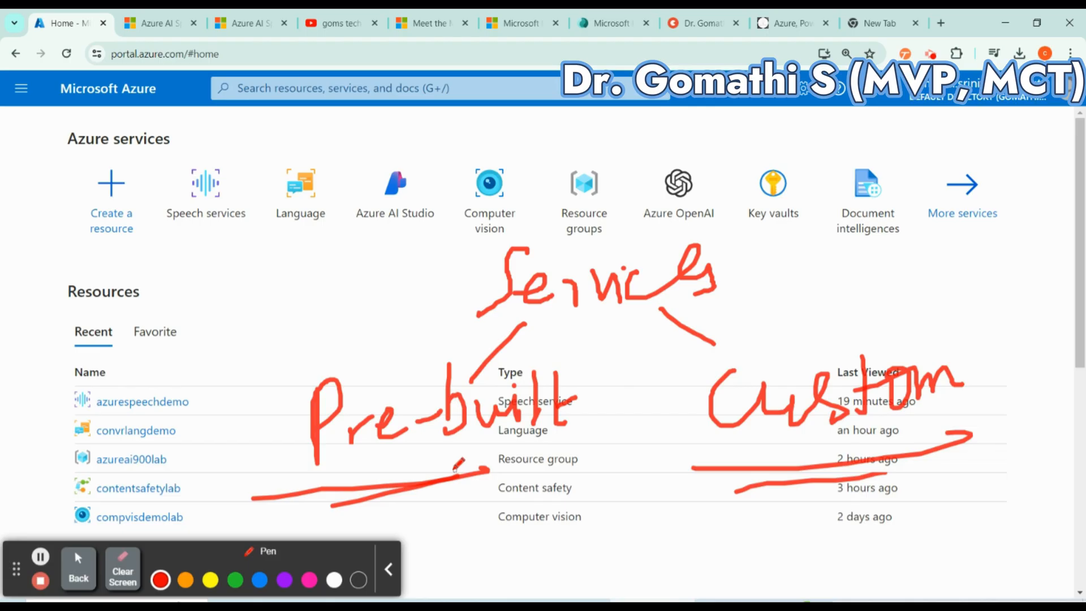
pyautogui.click(122, 572)
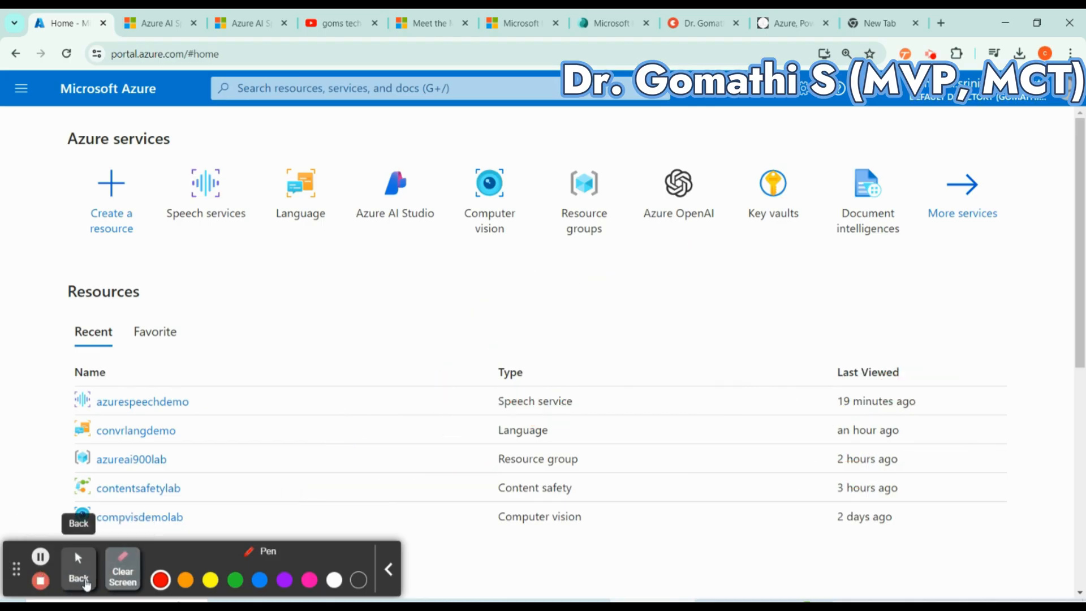
pyautogui.click(85, 582)
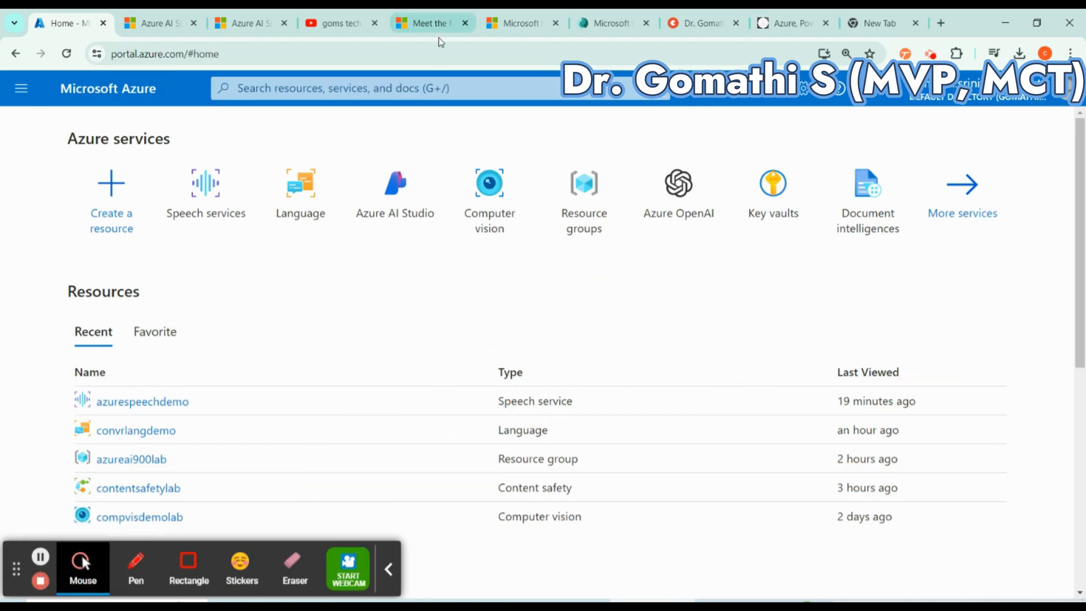
# - Find the Document intelligences service by searching for "document" and start creating a new resource in it
pyautogui.click(406, 82)
pyautogui.write('d')
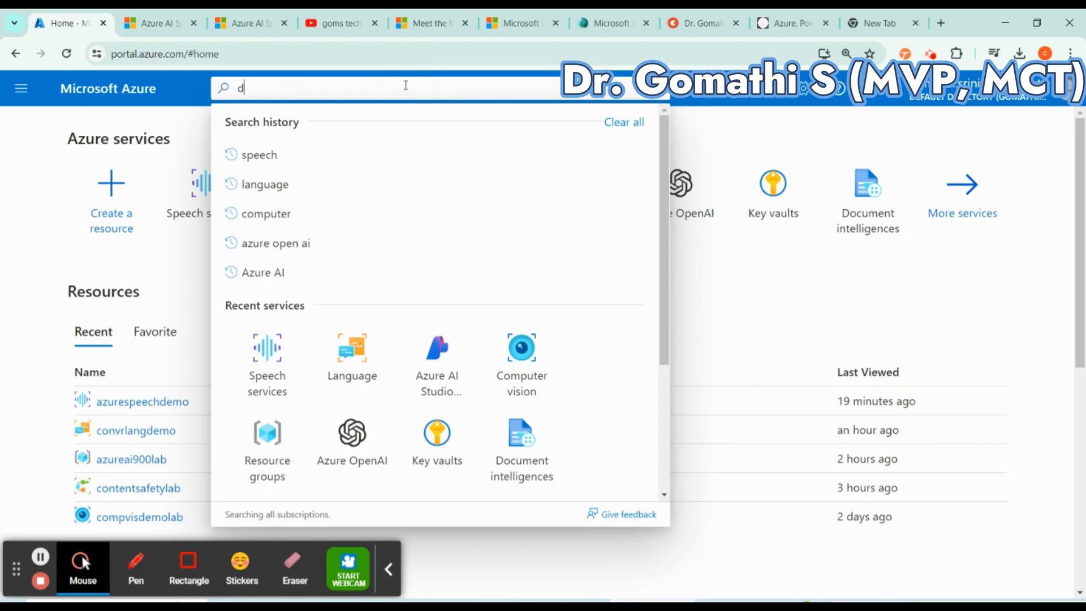
pyautogui.write('ocument')
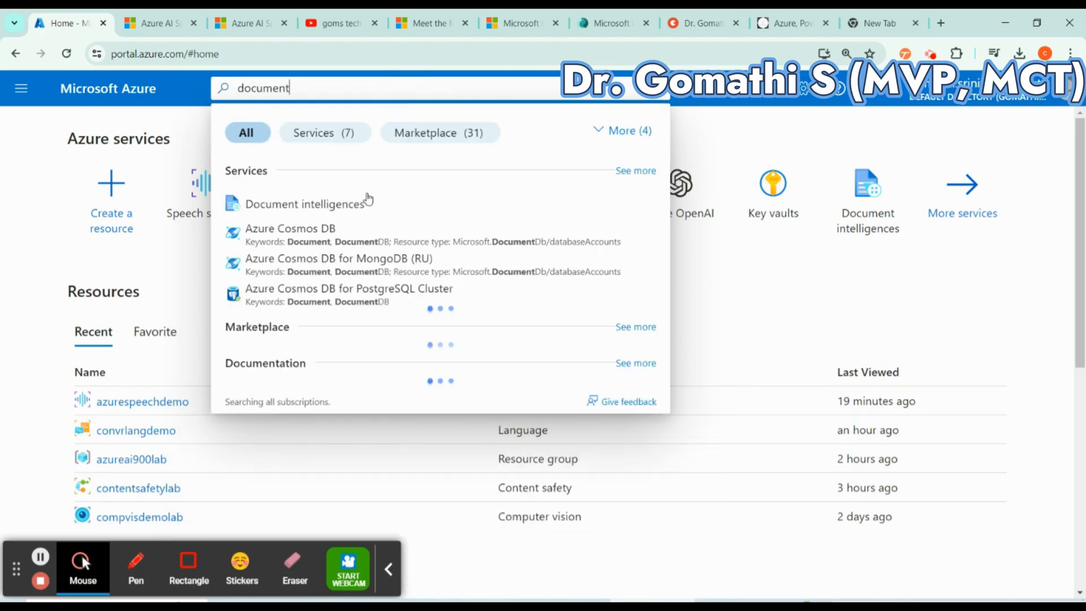
pyautogui.click(315, 210)
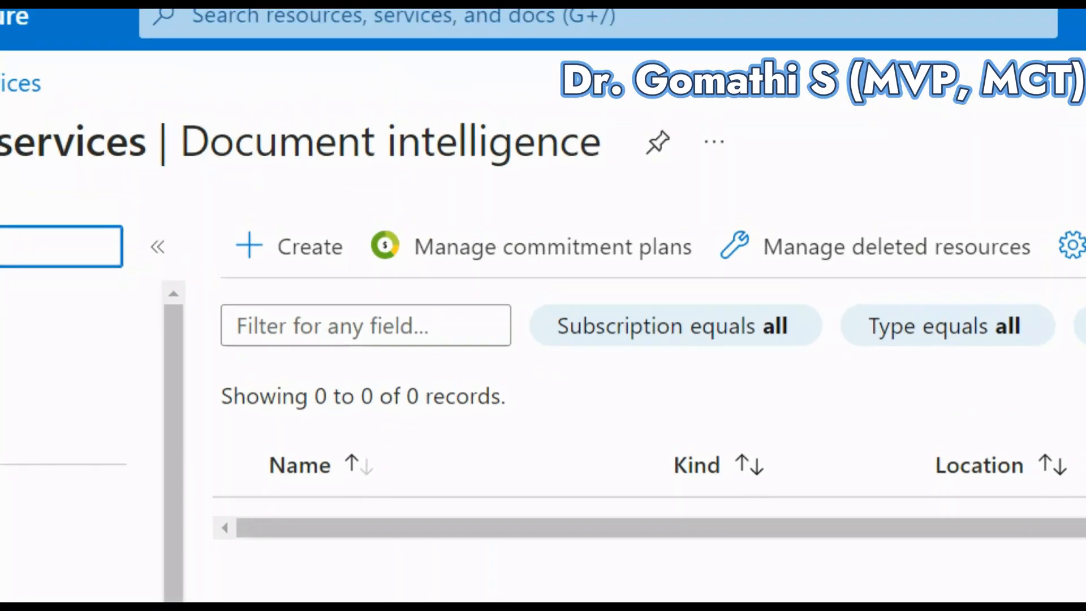
pyautogui.moveTo(133, 140); pyautogui.dragTo(211, 146)
pyautogui.moveTo(315, 202); pyautogui.dragTo(362, 186)
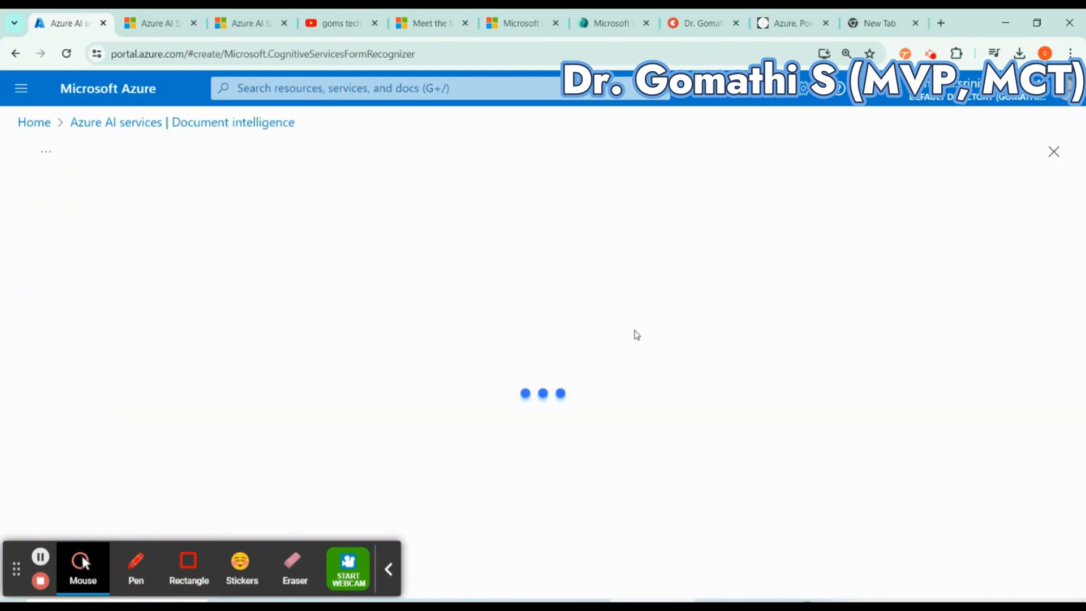
# - Assign the new Document Intelligence resource to the azureai900lab resource group
pyautogui.scroll(-2, 325, 360)
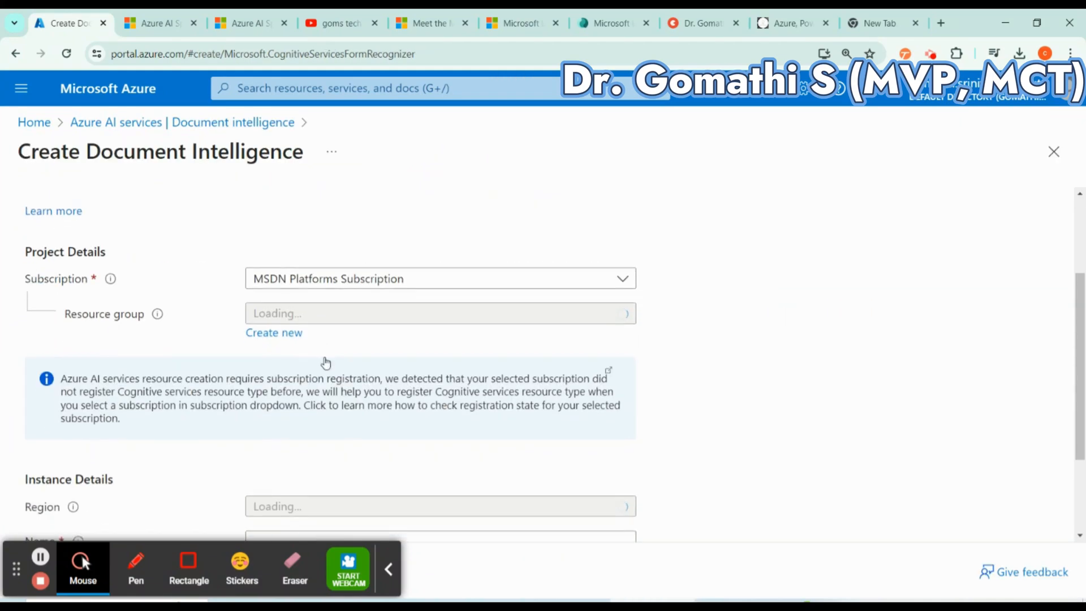
pyautogui.click(310, 318)
pyautogui.click(310, 373)
pyautogui.scroll(-1, 339, 336)
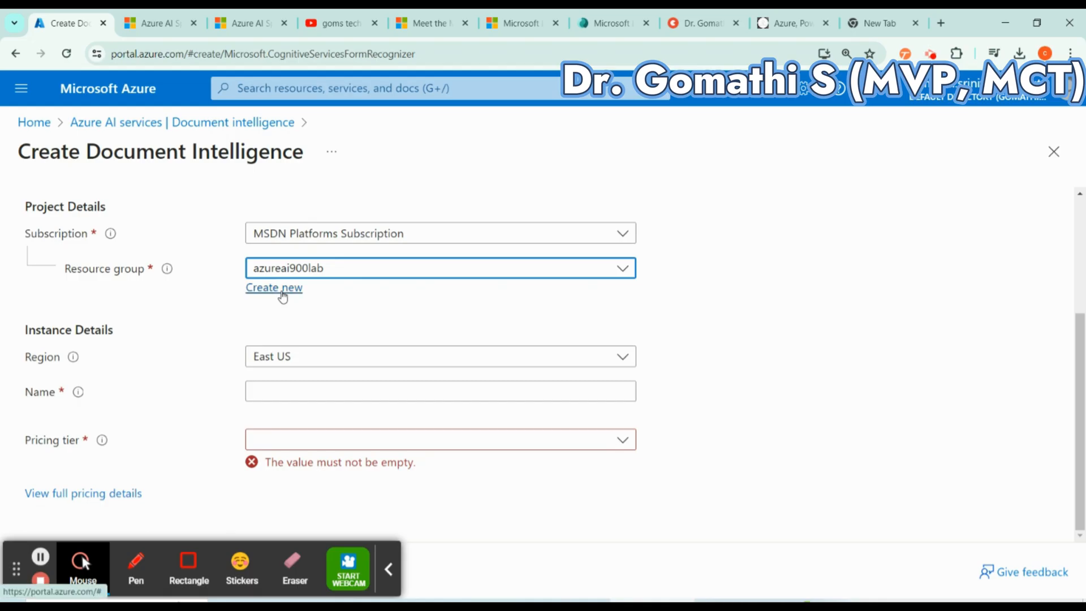
# - Name the instance azuredocinteldemo and choose the Standard S0 pricing tier
pyautogui.click(312, 391)
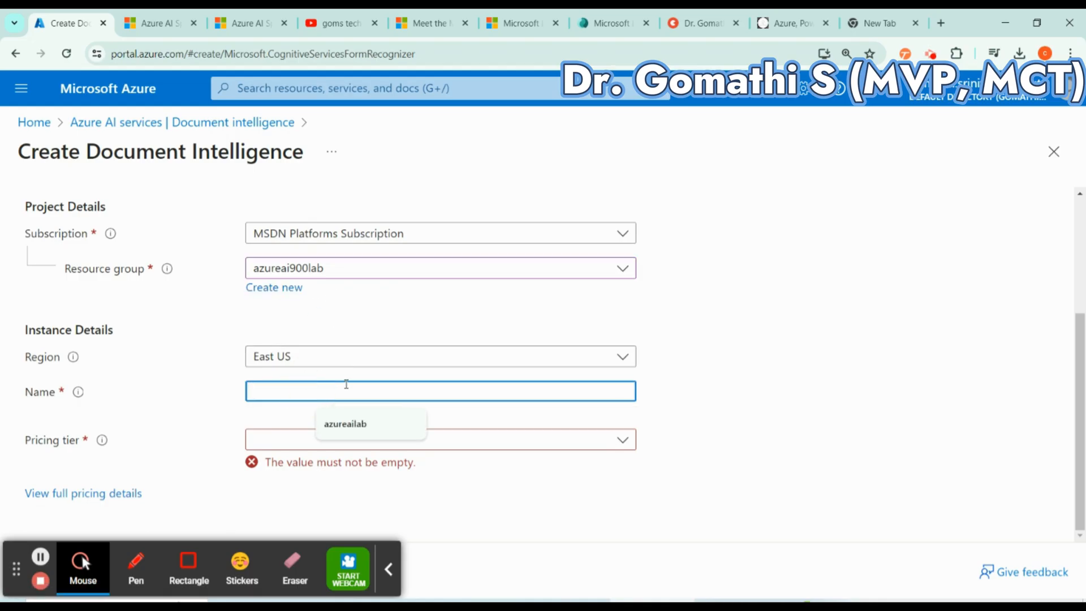
pyautogui.write('azuredoc')
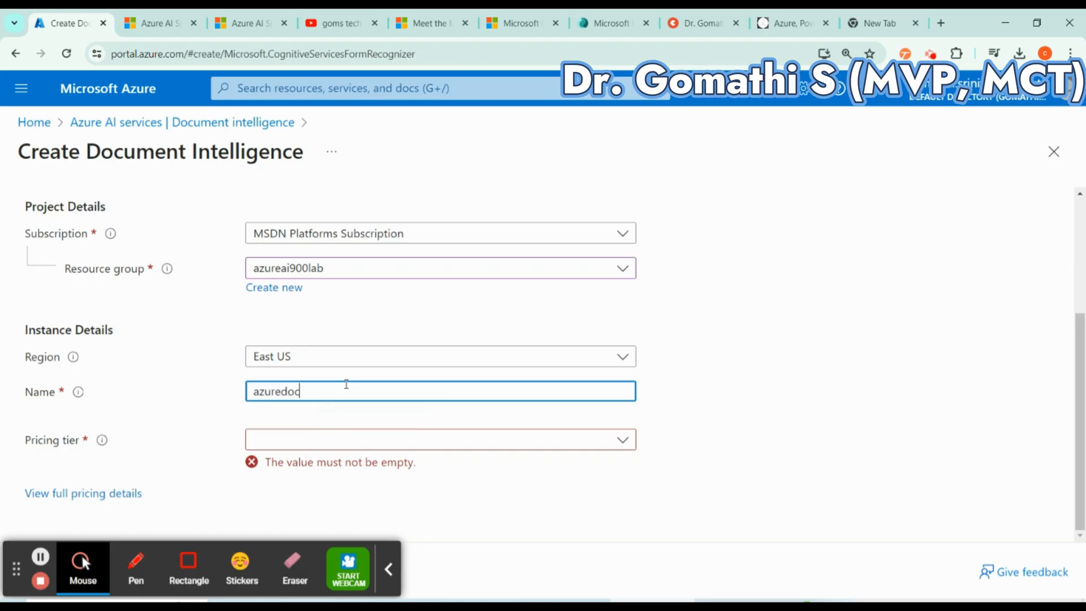
pyautogui.write('inteldemo')
pyautogui.click(346, 439)
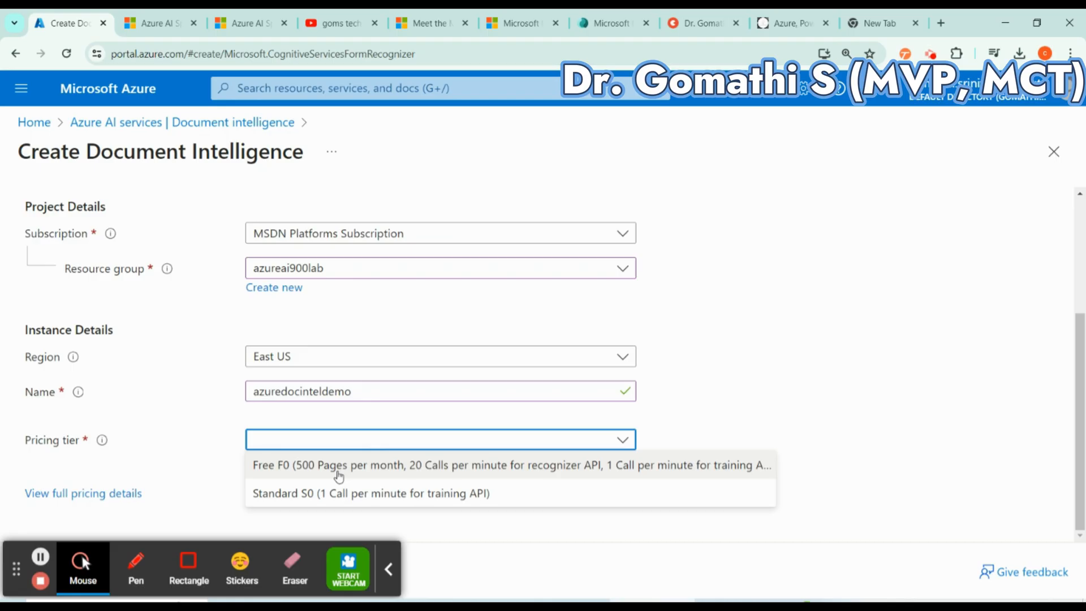
pyautogui.click(352, 501)
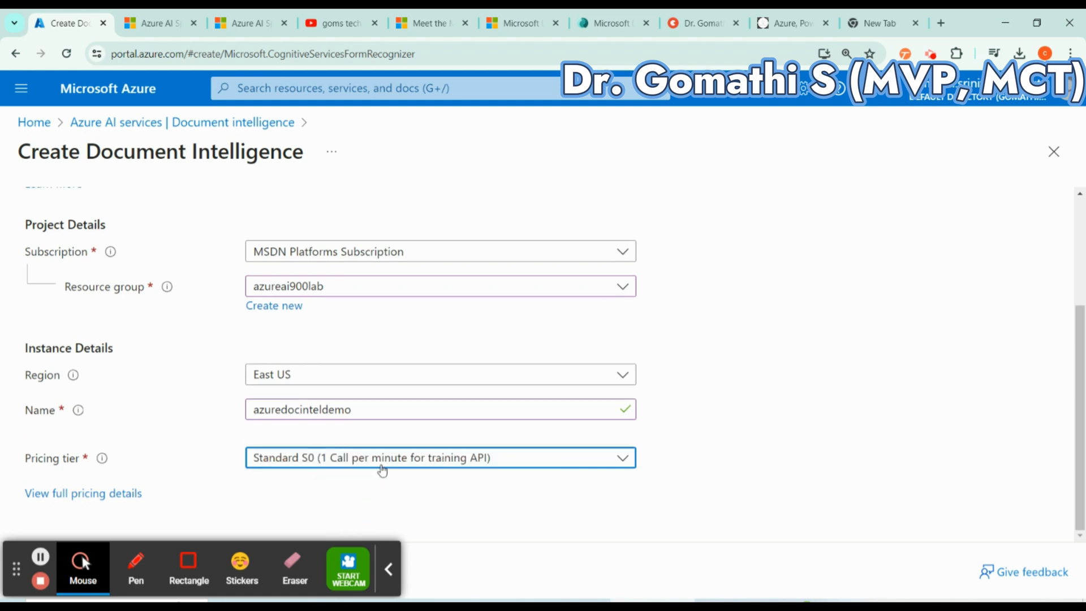
# - Submit the Document Intelligence configuration for review and create the resource
pyautogui.click(389, 569)
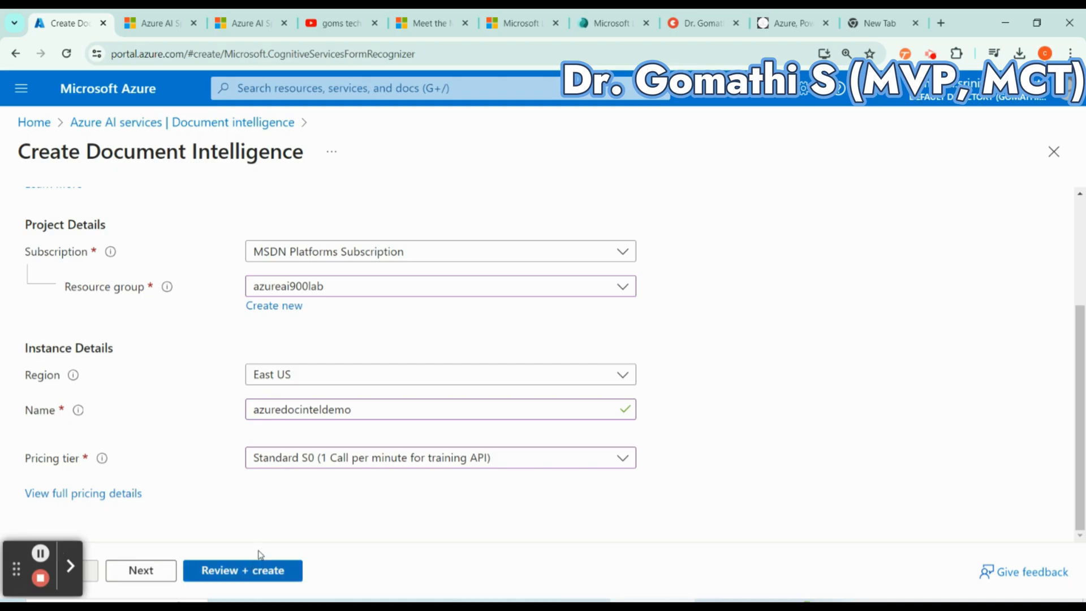
pyautogui.click(239, 569)
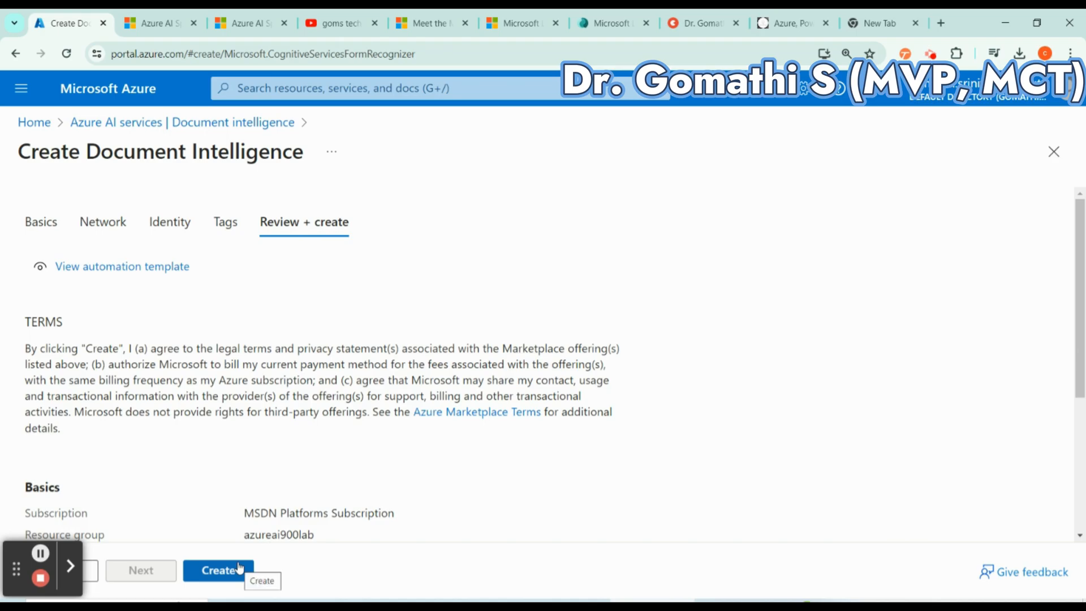
pyautogui.click(210, 576)
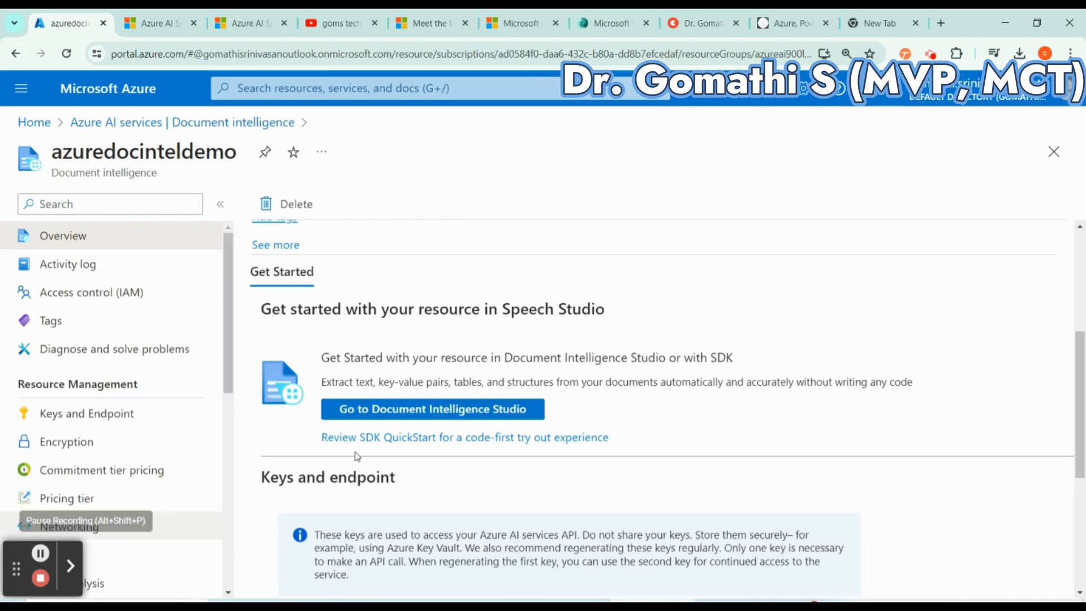
# - Check the azuredocinteldemo resource's essentials and open Document Intelligence Studio from its overview
pyautogui.scroll(5, 478, 418)
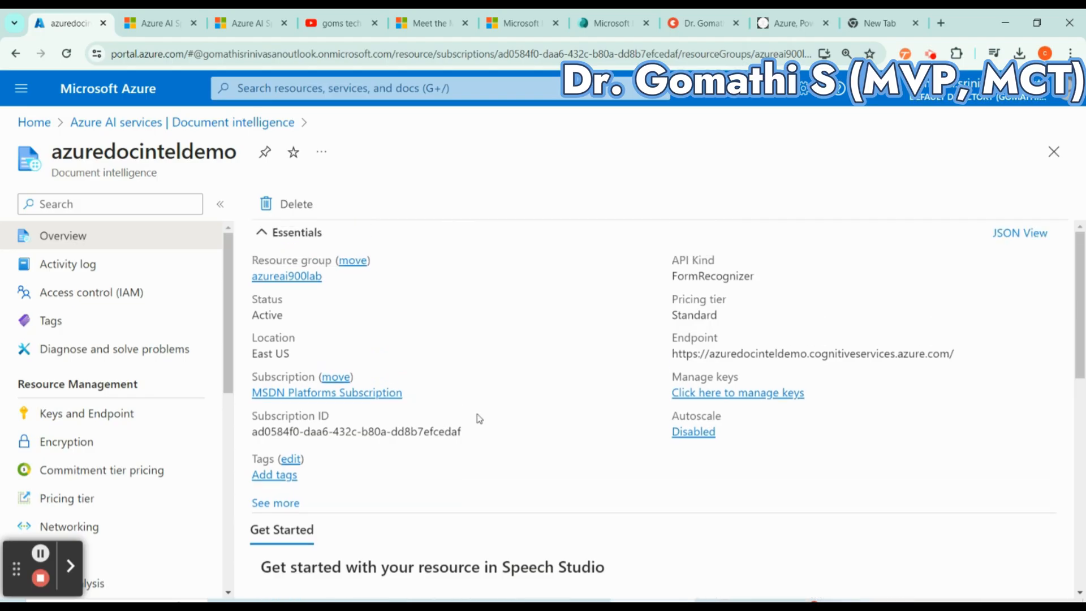
pyautogui.scroll(-5, 478, 419)
pyautogui.click(427, 384)
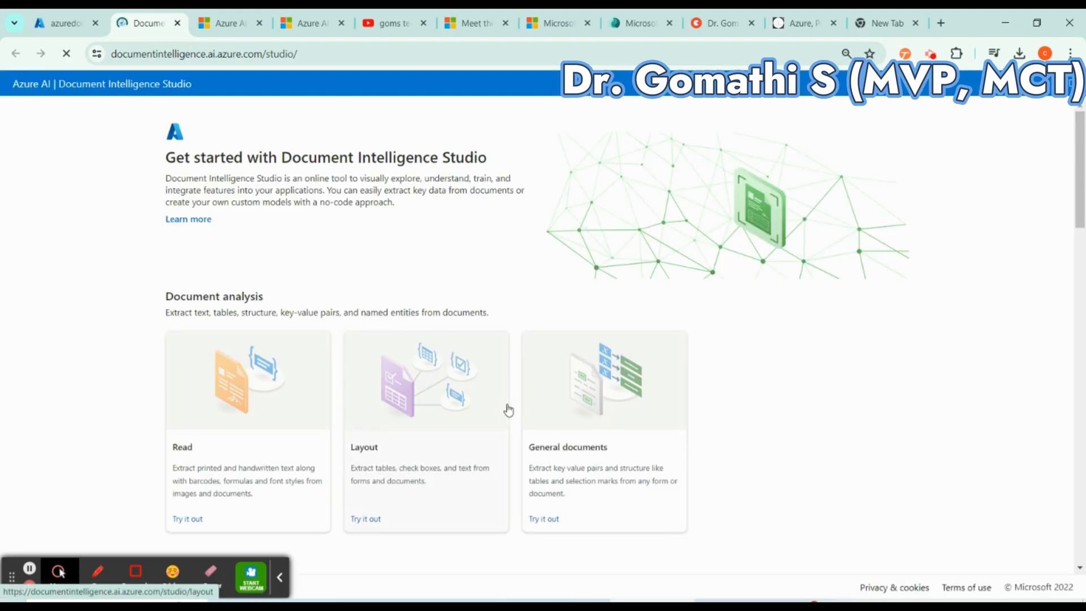
# - Examine the document analysis, prebuilt and custom models offered in Document Intelligence Studio
pyautogui.scroll(-2, 508, 410)
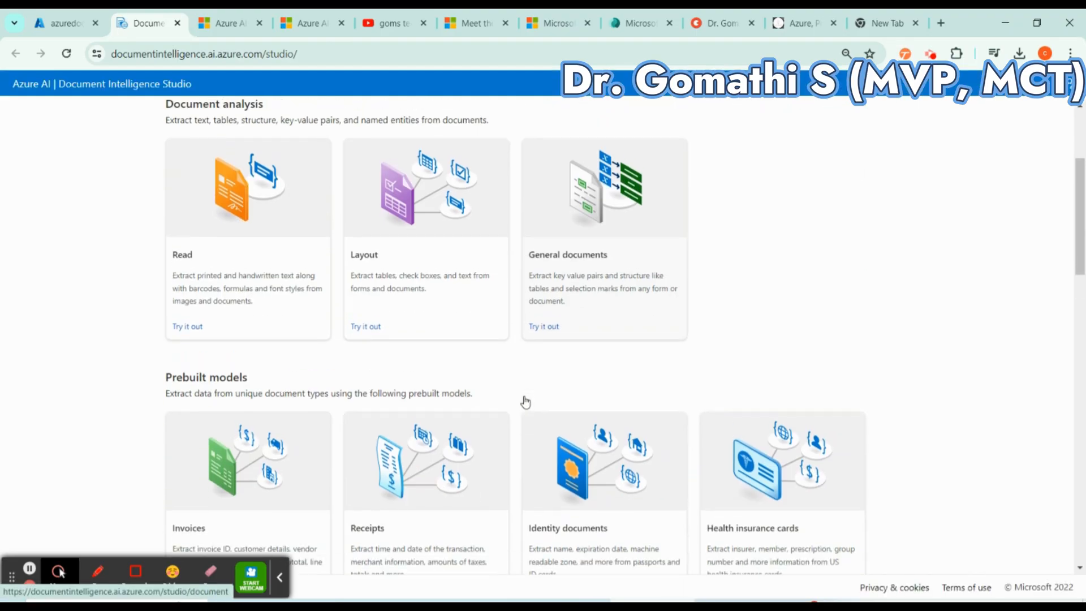
pyautogui.scroll(1, 522, 400)
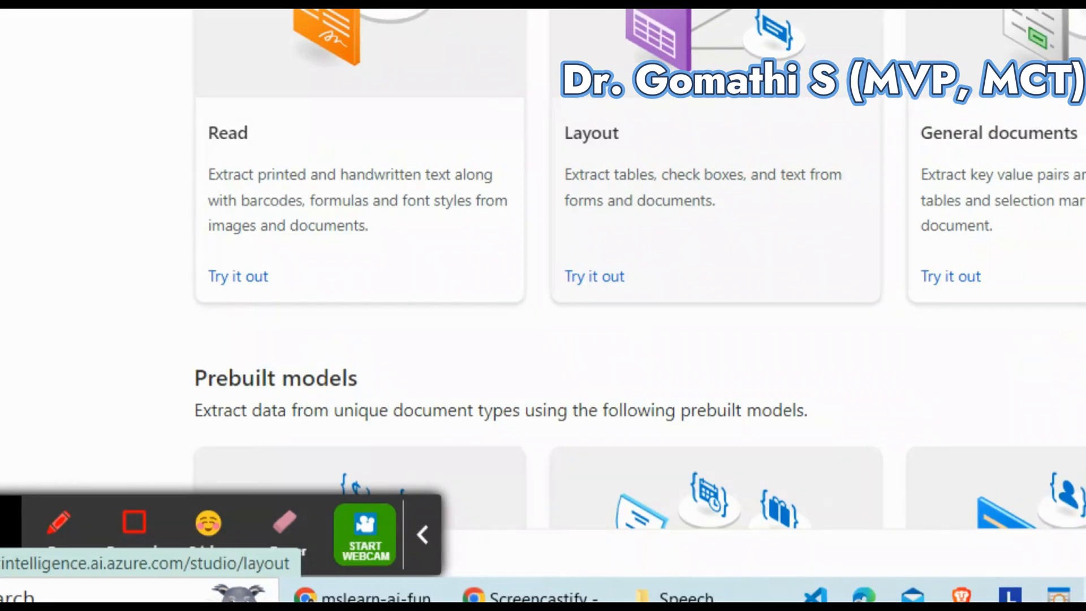
pyautogui.scroll(-6, 245, 300)
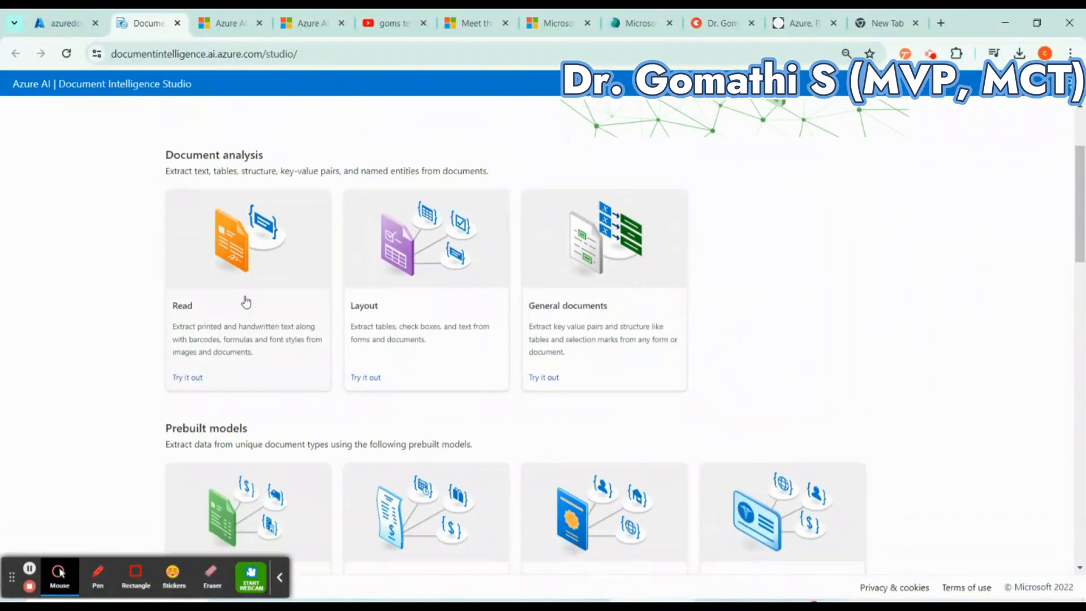
pyautogui.scroll(1, 245, 300)
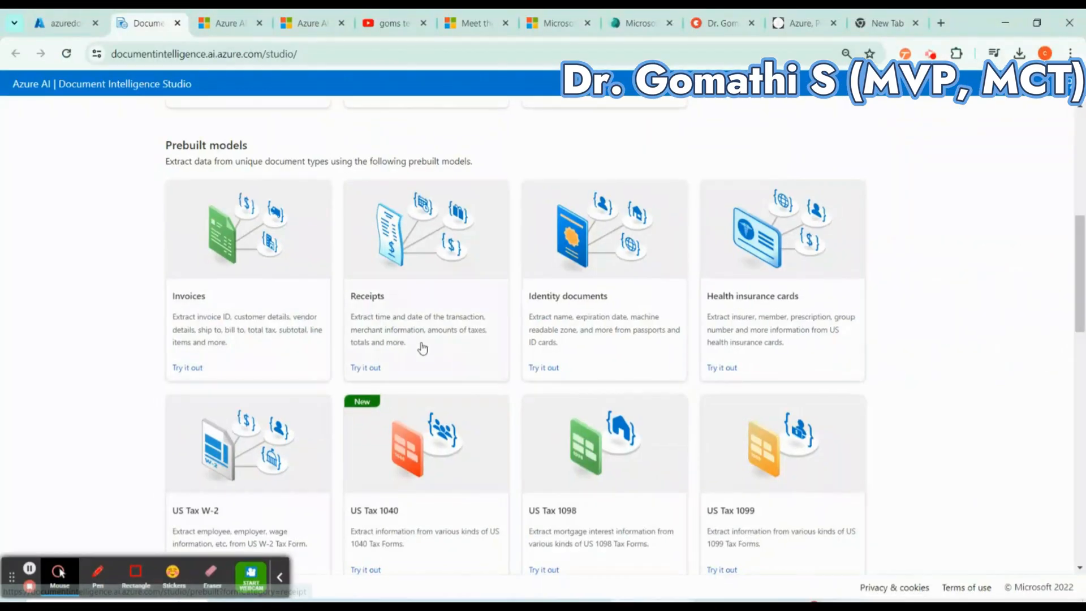
pyautogui.scroll(-3, 388, 335)
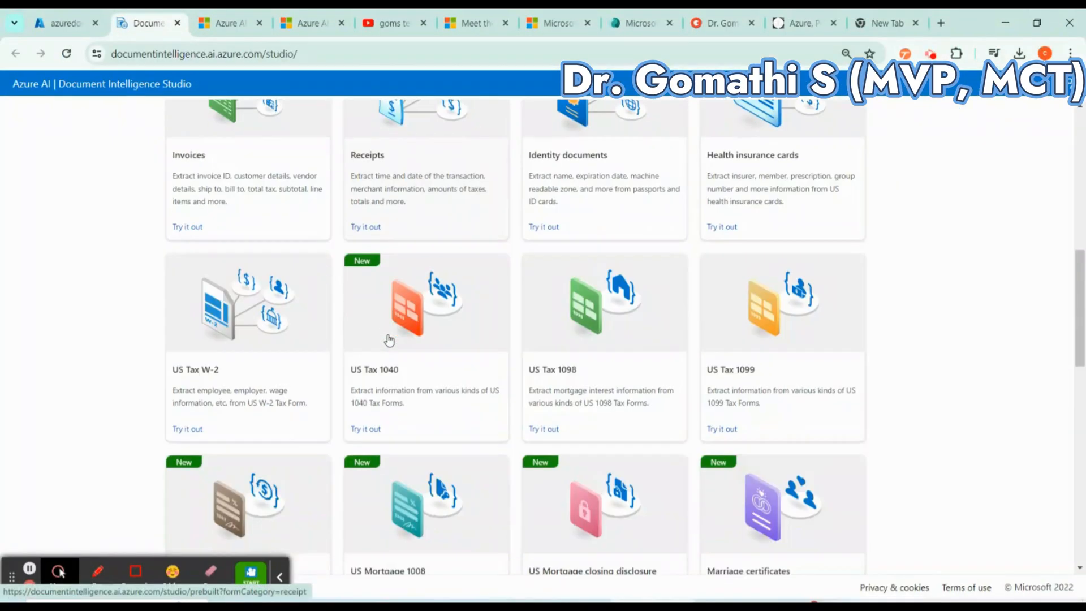
pyautogui.scroll(-10, 612, 376)
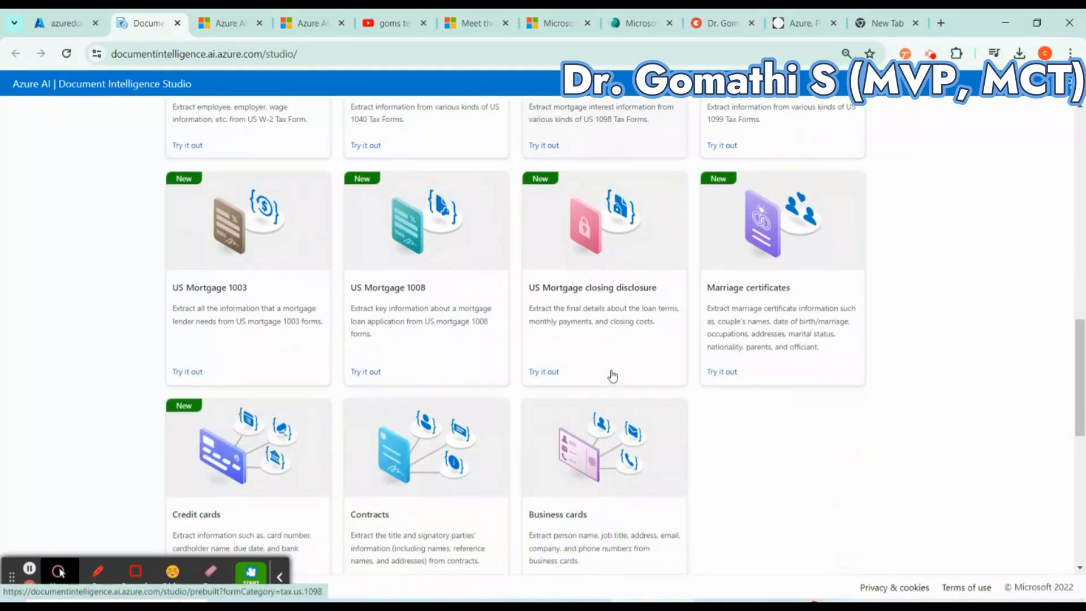
pyautogui.scroll(-1, 612, 375)
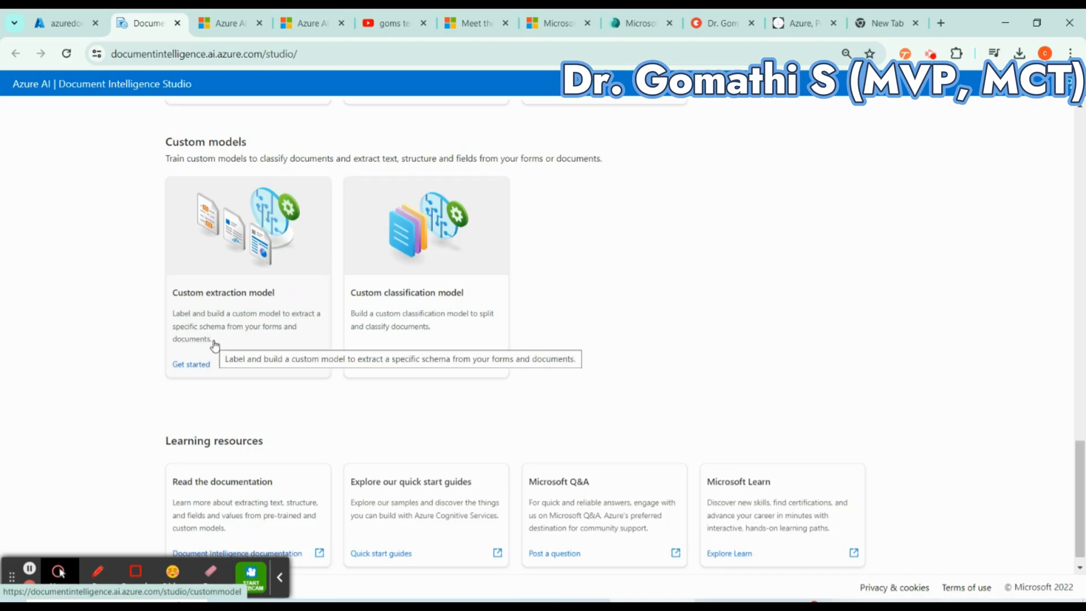
pyautogui.scroll(8, 356, 220)
pyautogui.scroll(5, 372, 240)
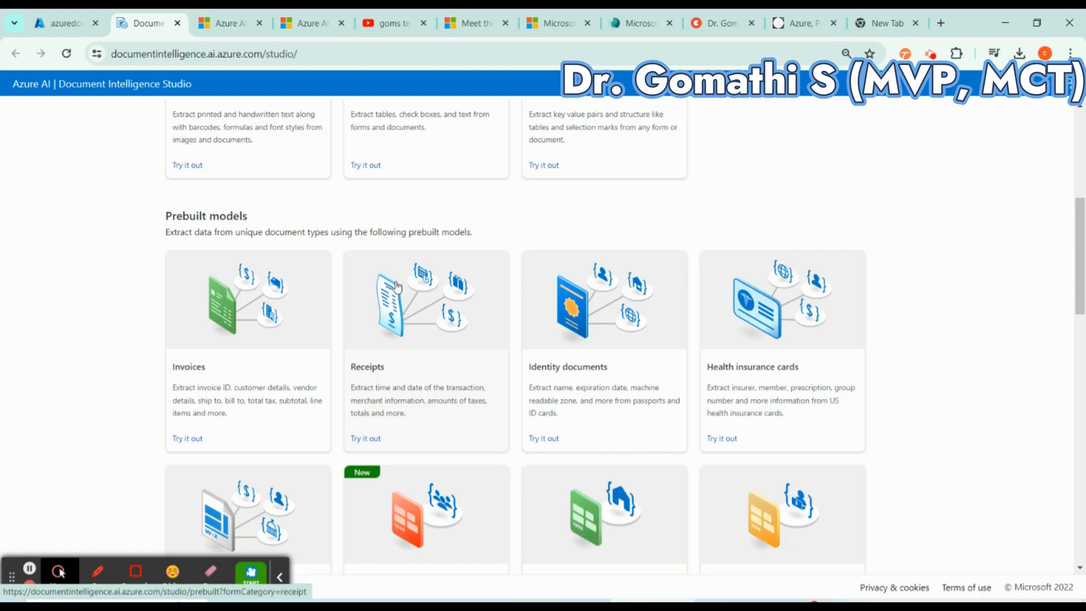
pyautogui.scroll(-1, 245, 339)
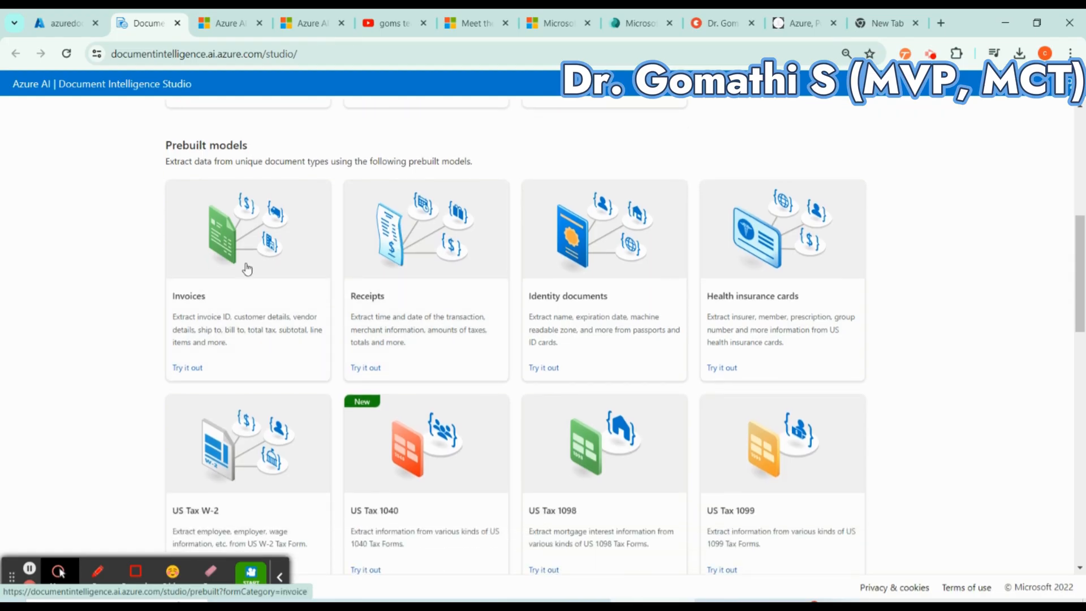
# - Open the prebuilt Receipts model and sign in with the listed Microsoft account
pyautogui.click(386, 303)
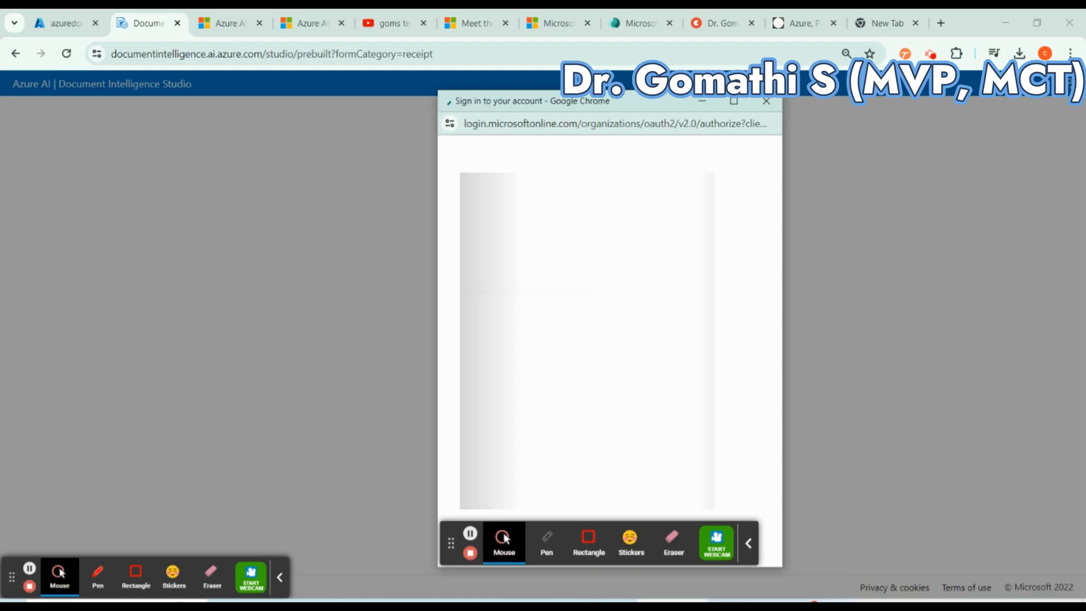
pyautogui.click(593, 236)
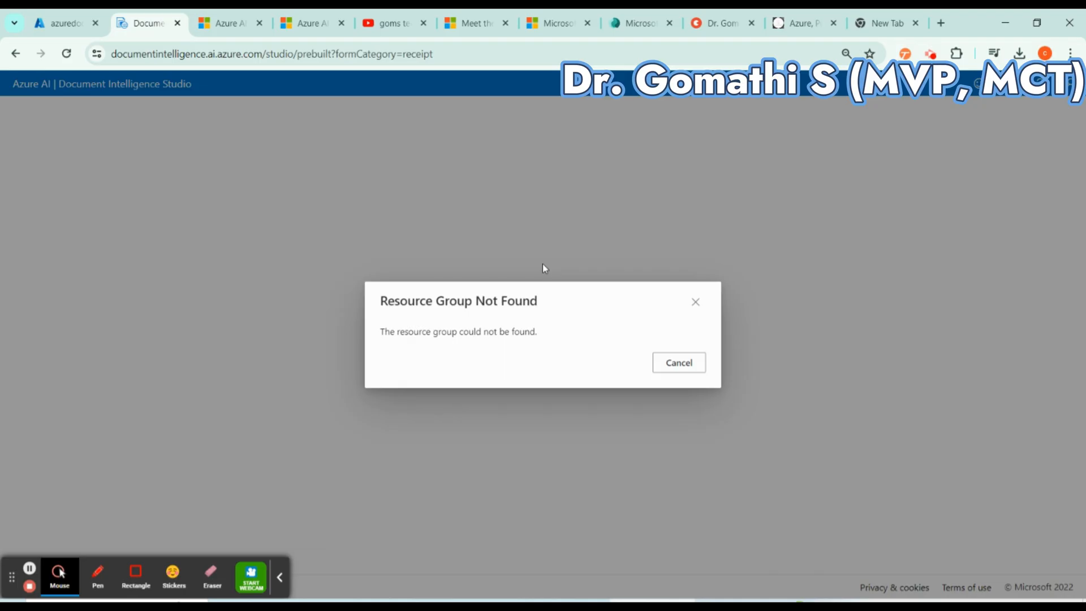
pyautogui.click(681, 362)
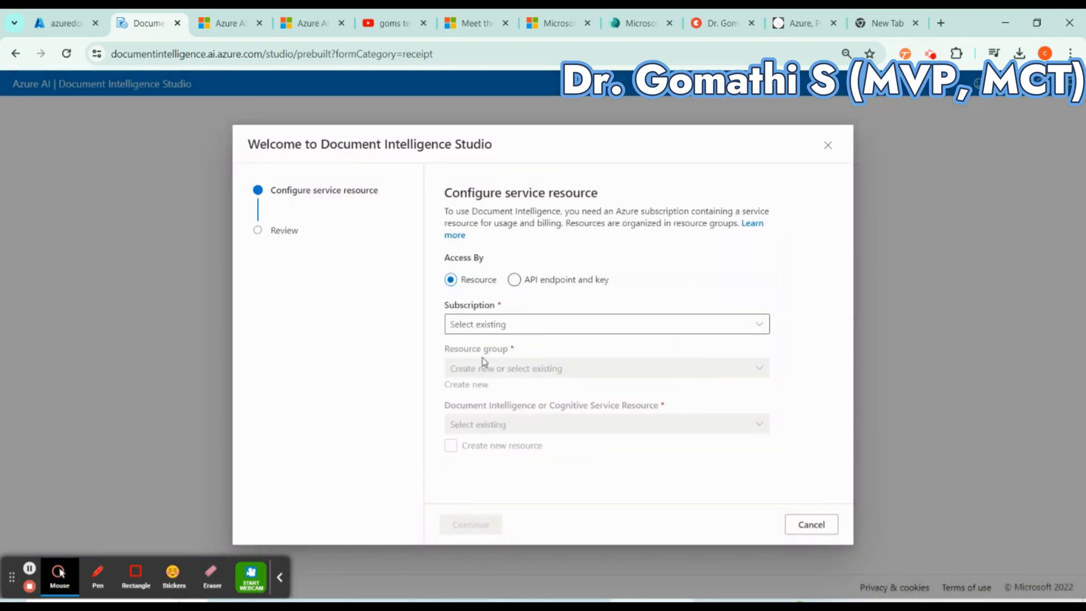
# - Configure the service resource with MSDN Platforms Subscription, resource group azureai900lab and resource azuredocinteldemo, and finish the setup
pyautogui.click(529, 320)
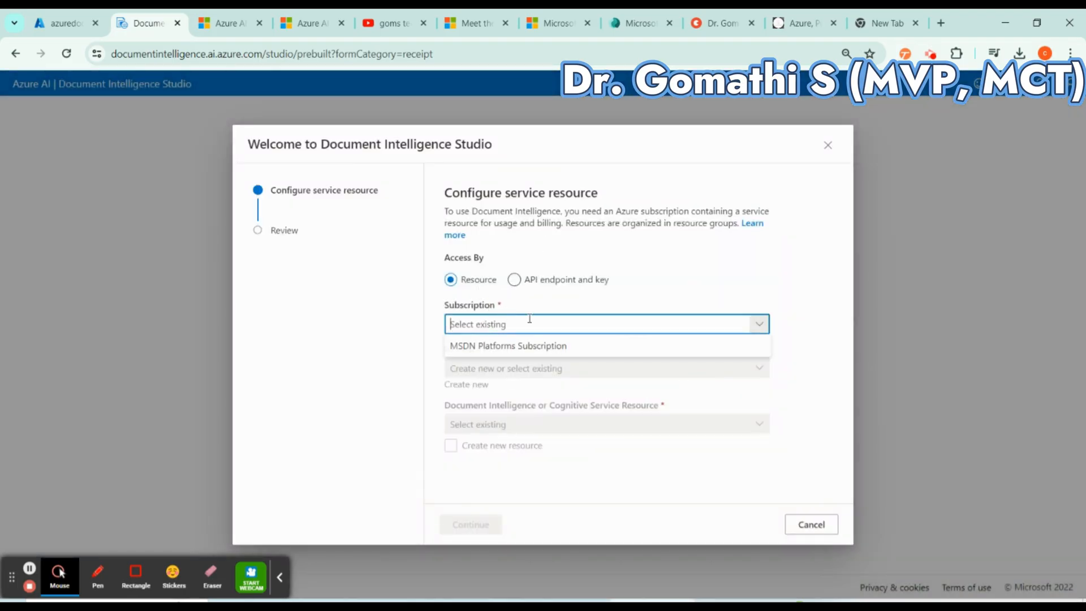
pyautogui.click(571, 346)
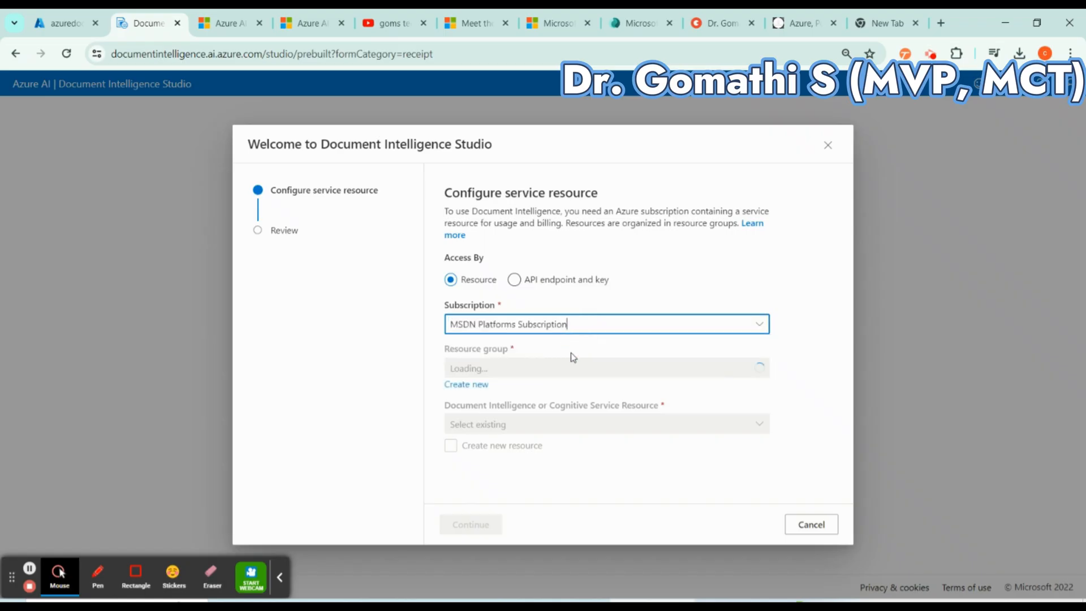
pyautogui.click(540, 367)
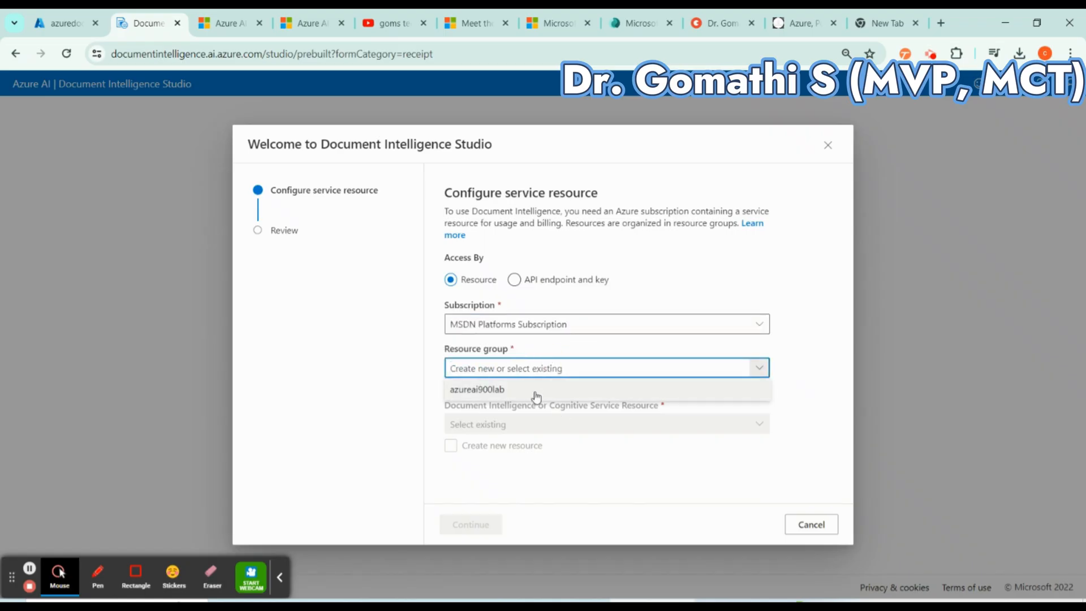
pyautogui.click(536, 390)
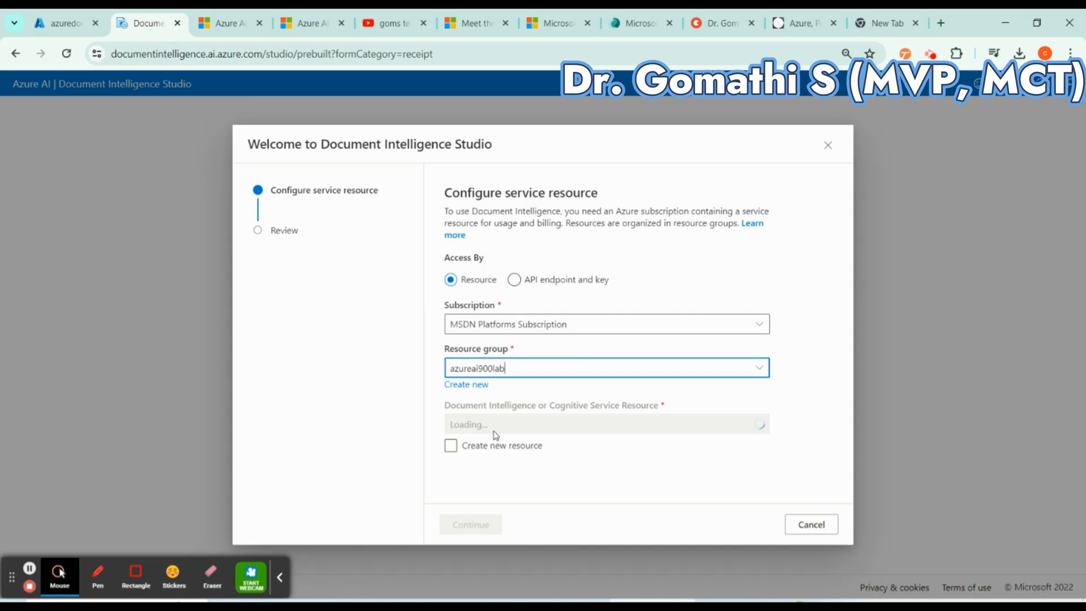
pyautogui.click(523, 418)
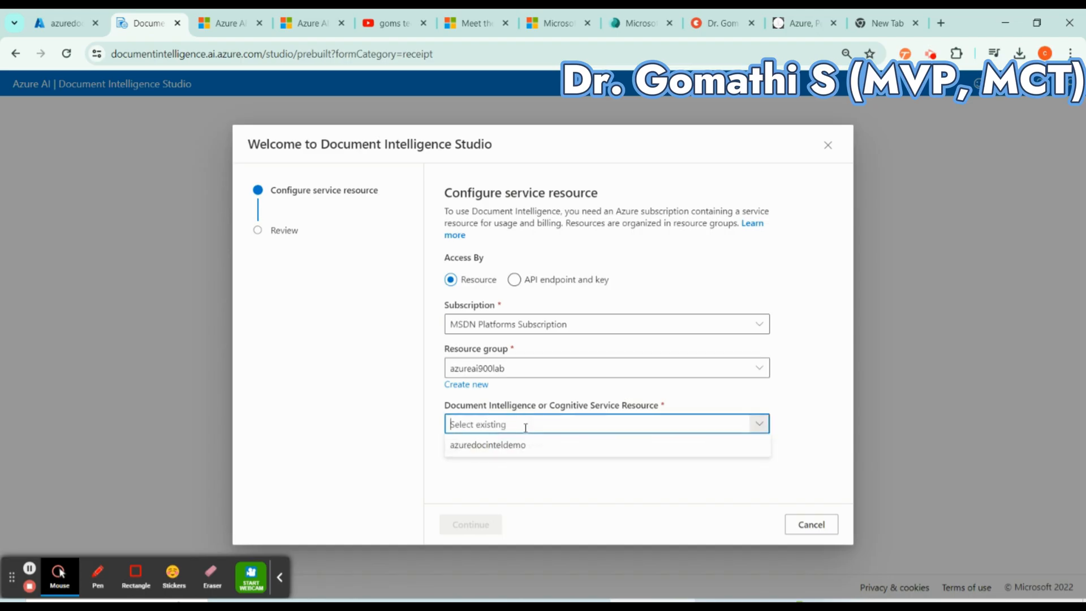
pyautogui.click(543, 456)
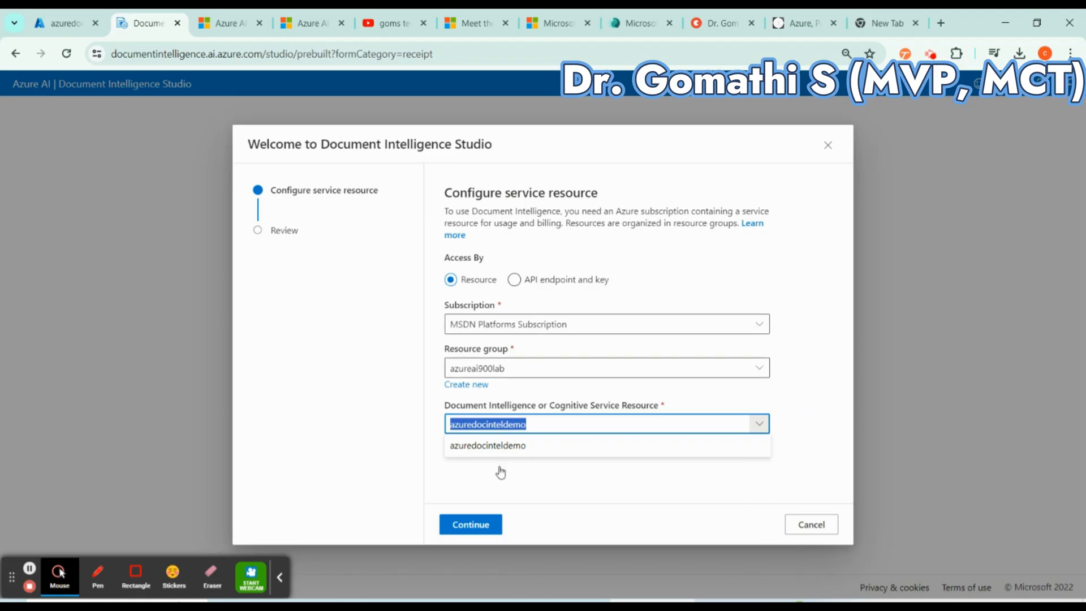
pyautogui.click(482, 532)
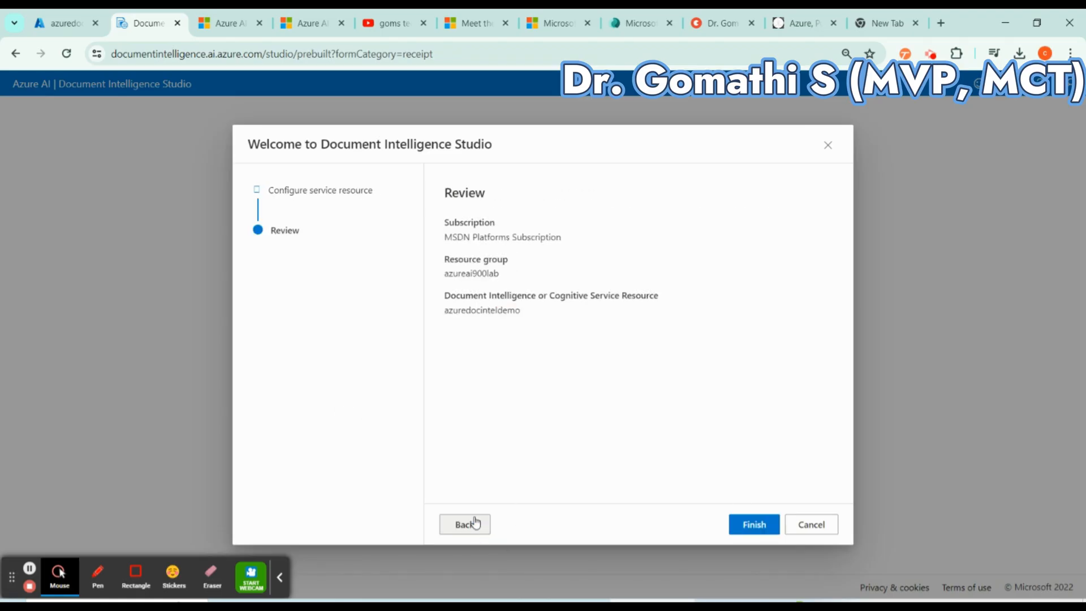
pyautogui.click(747, 533)
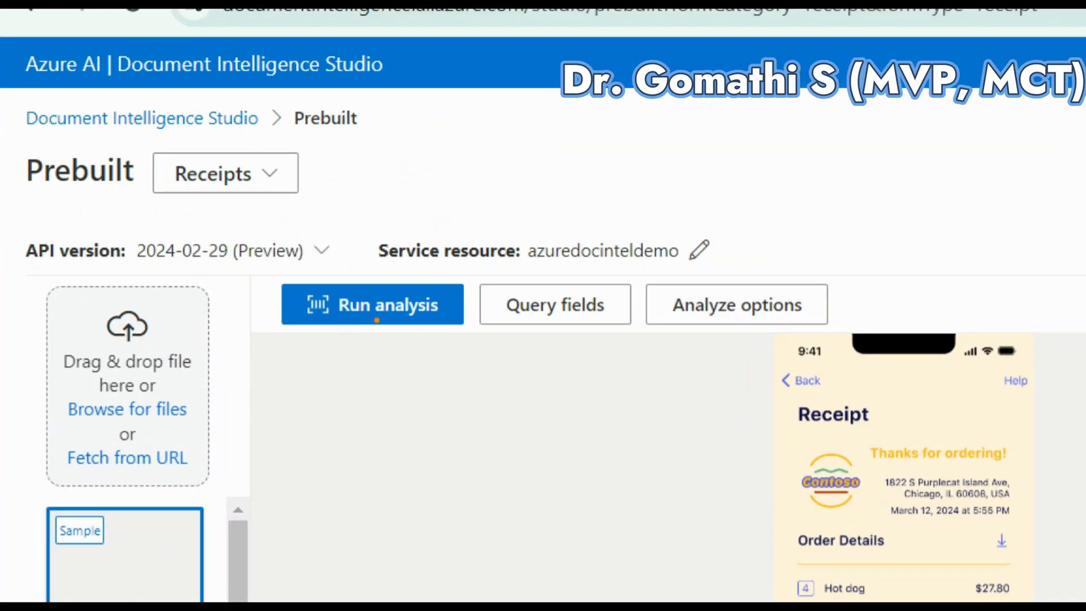
pyautogui.moveTo(399, 249)
pyautogui.mouseDown()
pyautogui.moveTo(242, 365)
pyautogui.moveTo(512, 325)
pyautogui.moveTo(351, 237)
pyautogui.mouseUp()
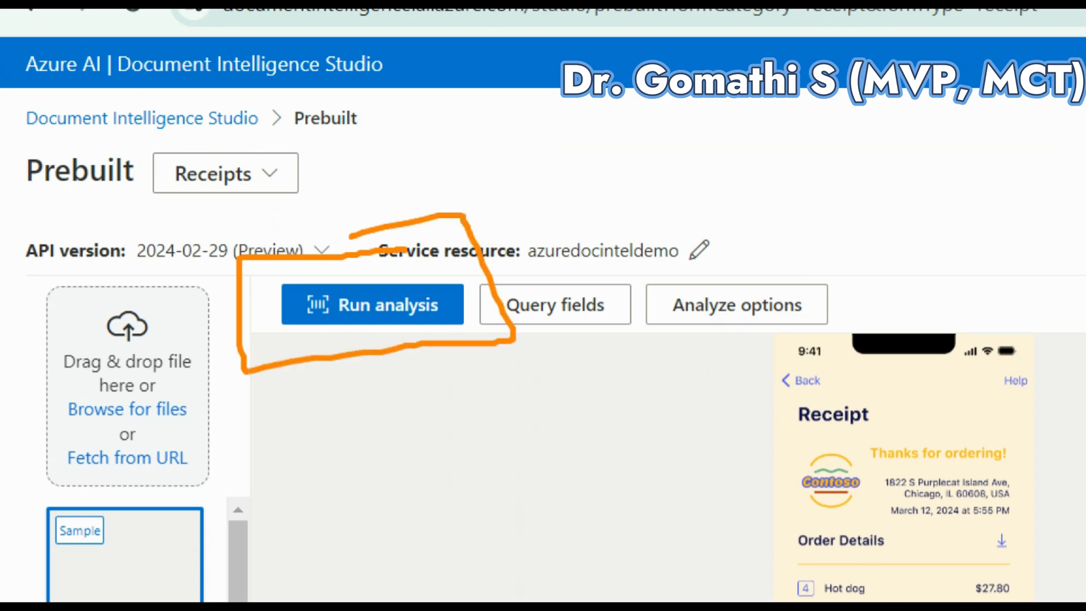
pyautogui.moveTo(641, 233)
pyautogui.mouseDown()
pyautogui.moveTo(621, 234)
pyautogui.moveTo(444, 367)
pyautogui.moveTo(594, 208)
pyautogui.moveTo(559, 208)
pyautogui.mouseUp()
pyautogui.moveTo(798, 210)
pyautogui.mouseDown()
pyautogui.moveTo(1083, 211)
pyautogui.moveTo(588, 425)
pyautogui.moveTo(1012, 266)
pyautogui.moveTo(932, 274)
pyautogui.mouseUp()
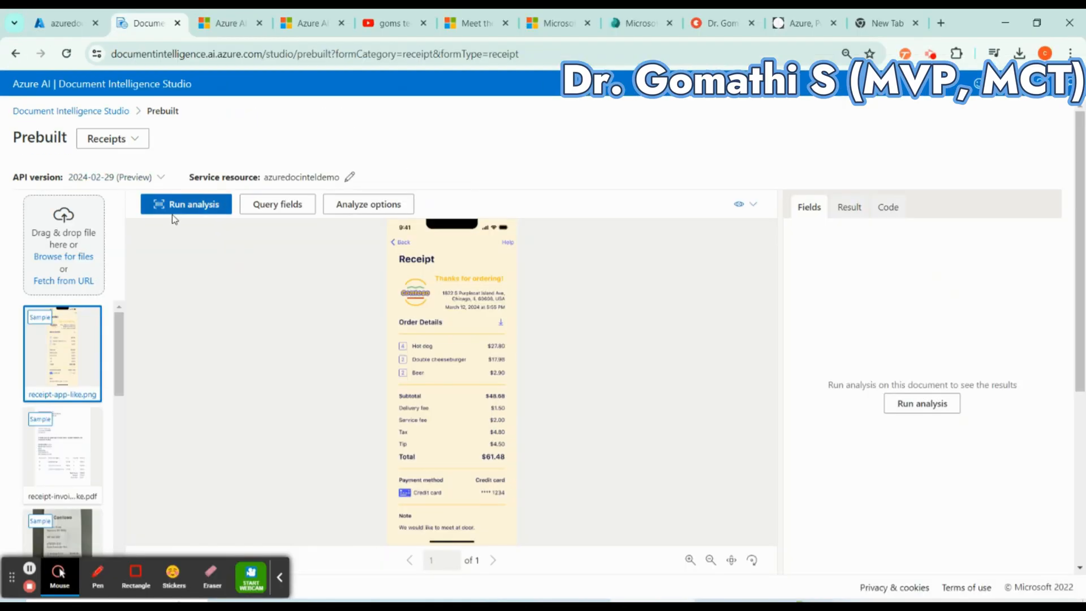
# - Run the analysis on the sample receipt-app-like.png and inspect its extracted merchant, subtotal, tip, total, tax and transaction date fields
pyautogui.click(171, 205)
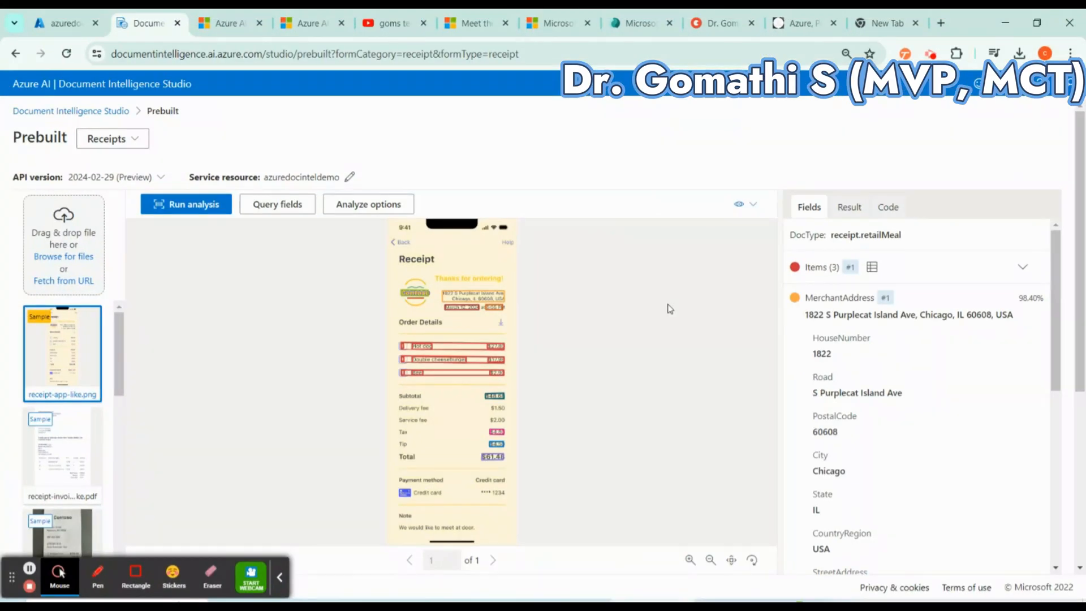
pyautogui.click(817, 304)
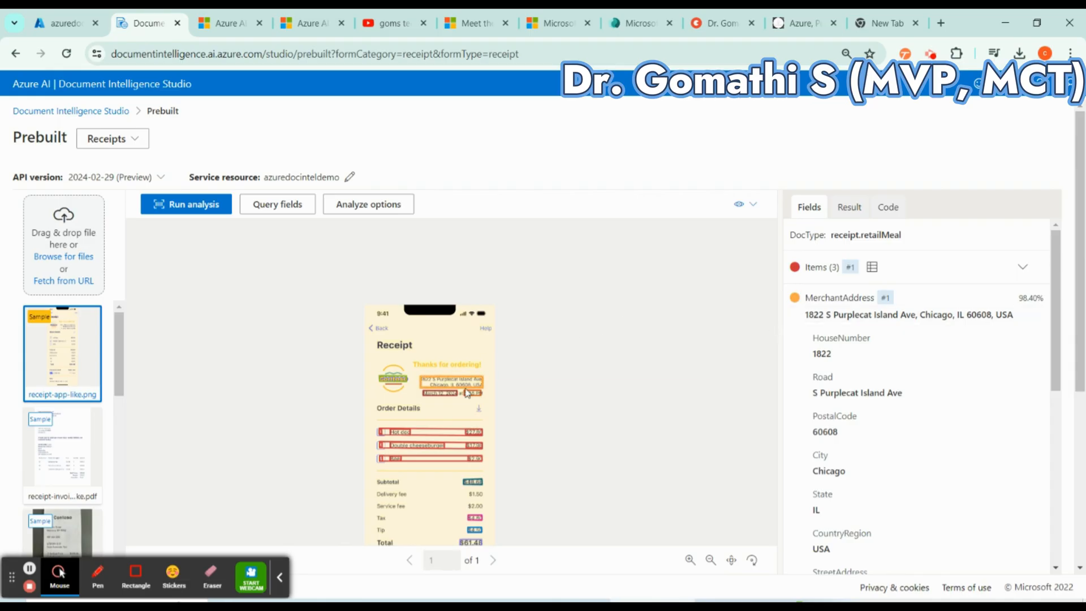
pyautogui.moveTo(388, 384)
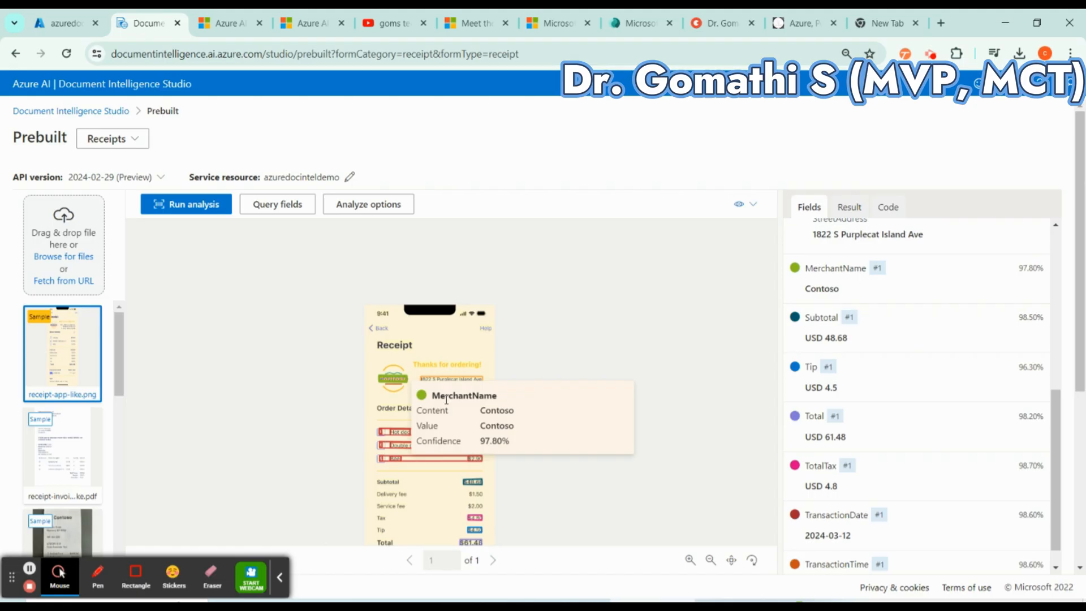
pyautogui.click(810, 319)
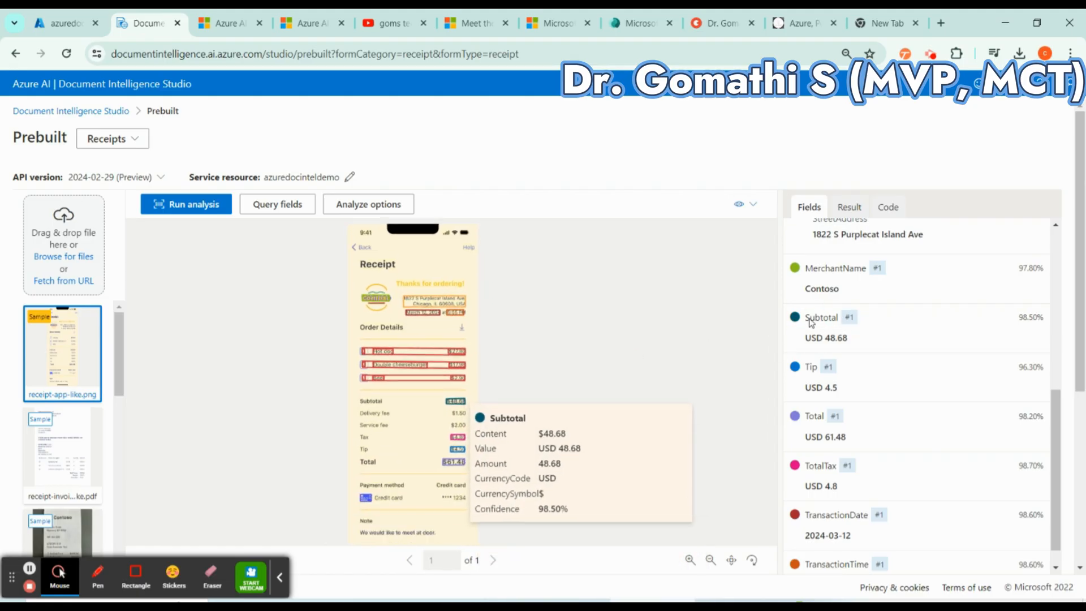
pyautogui.click(810, 367)
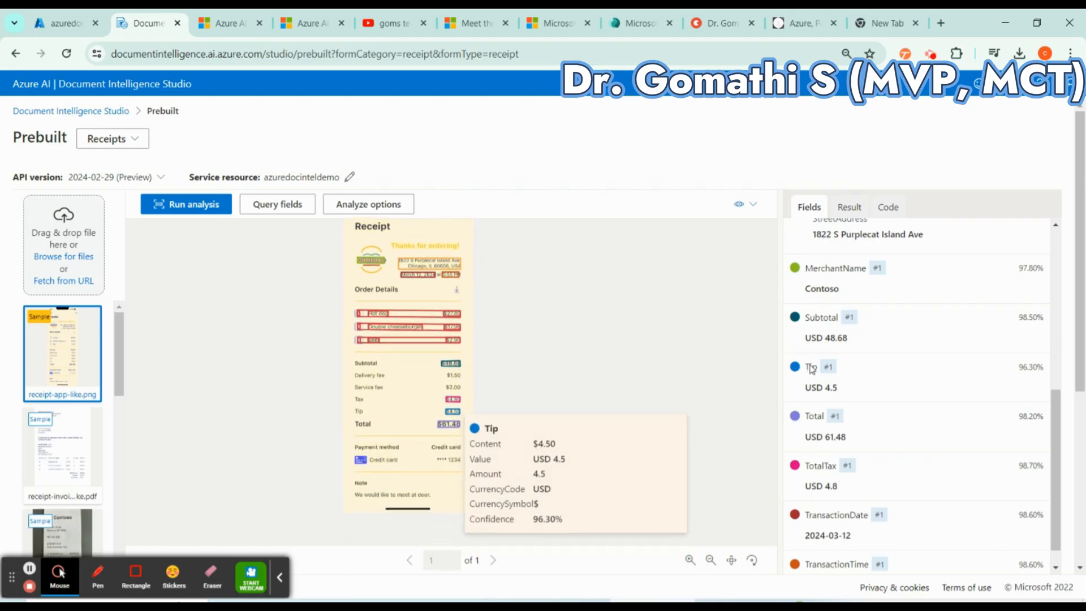
pyautogui.click(813, 418)
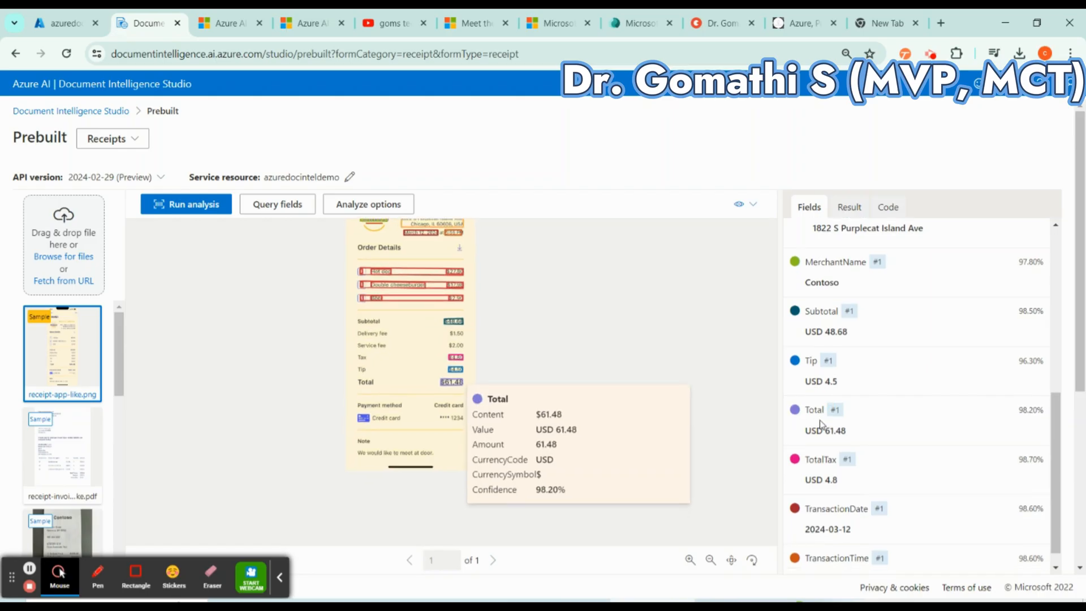
pyautogui.click(818, 463)
pyautogui.click(821, 489)
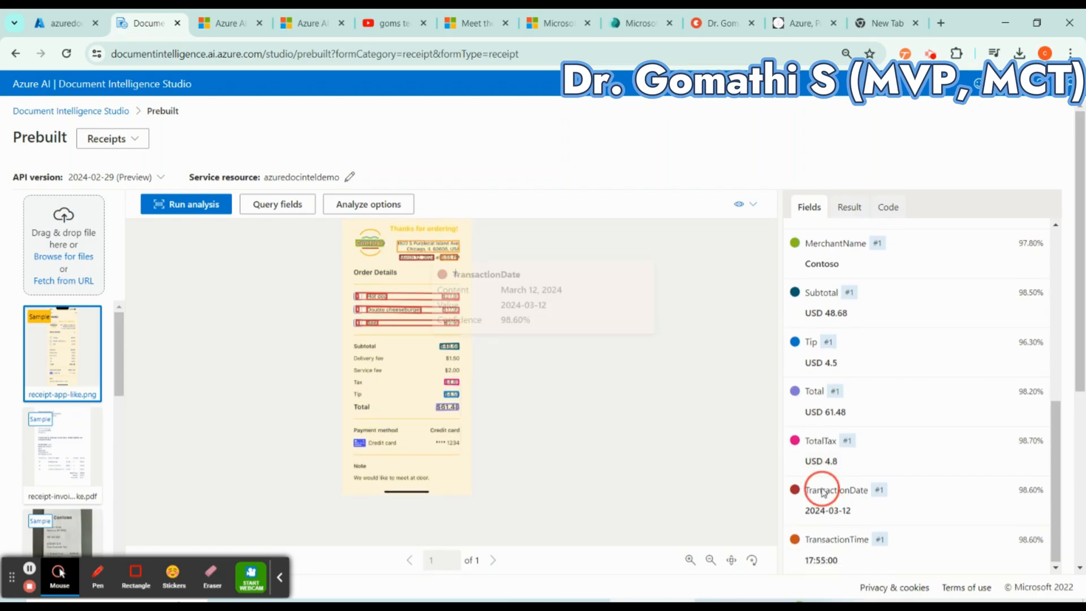
pyautogui.scroll(-4, 823, 457)
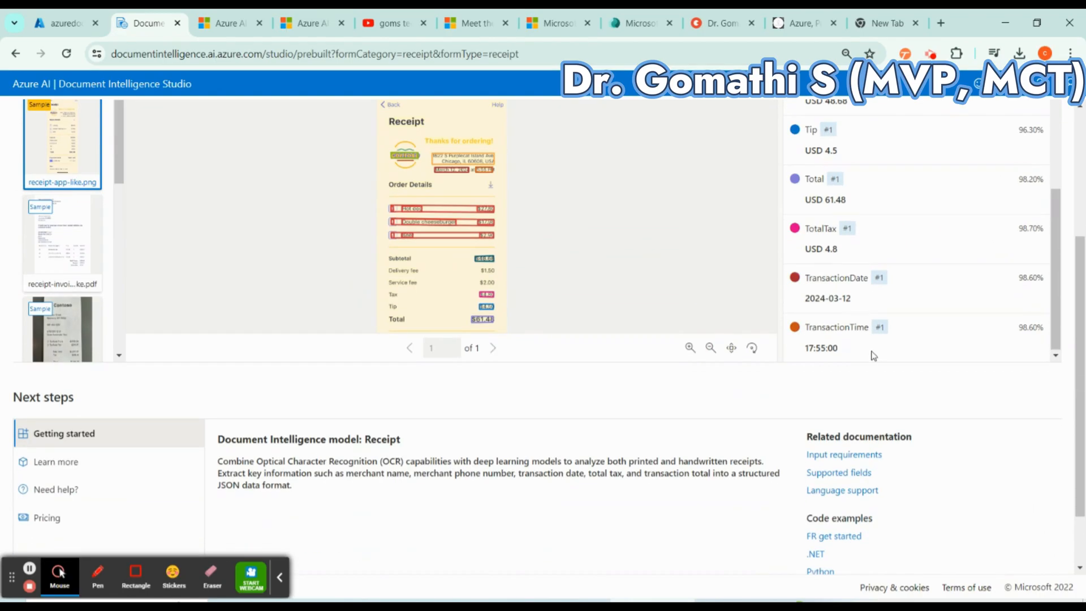
pyautogui.scroll(6, 874, 351)
pyautogui.scroll(4, 920, 274)
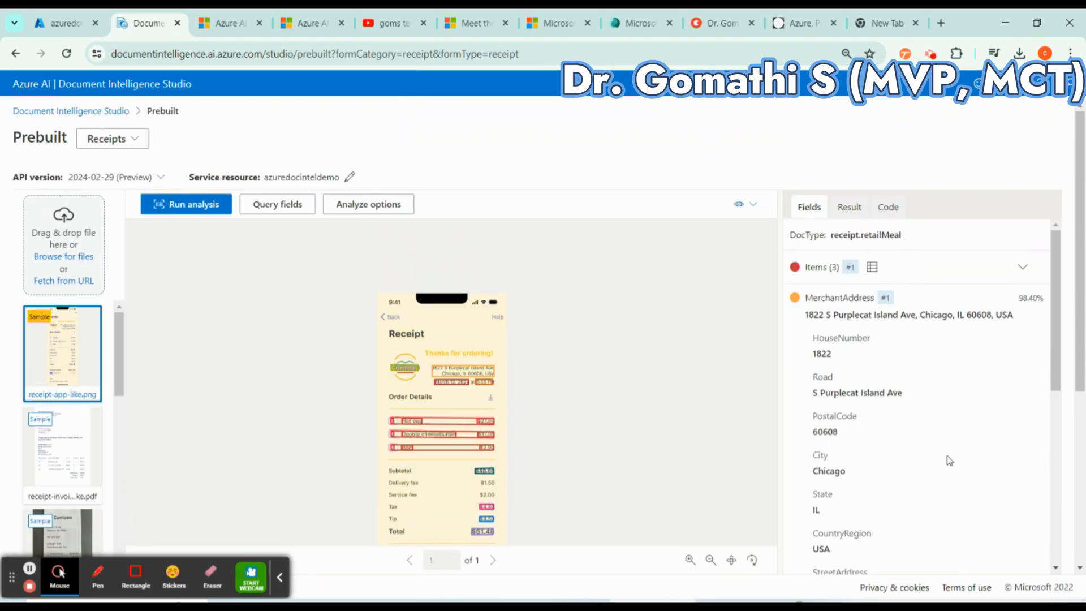
# - Compare the extracted Items table with the order details on the sample receipt, and review the remaining extracted fields
pyautogui.click(881, 270)
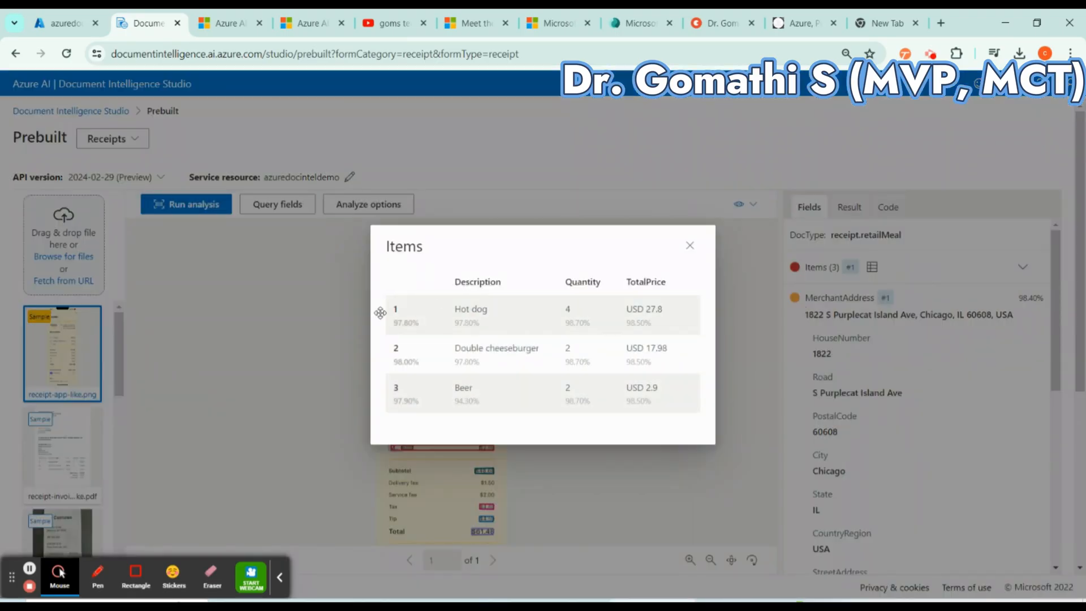
pyautogui.click(688, 246)
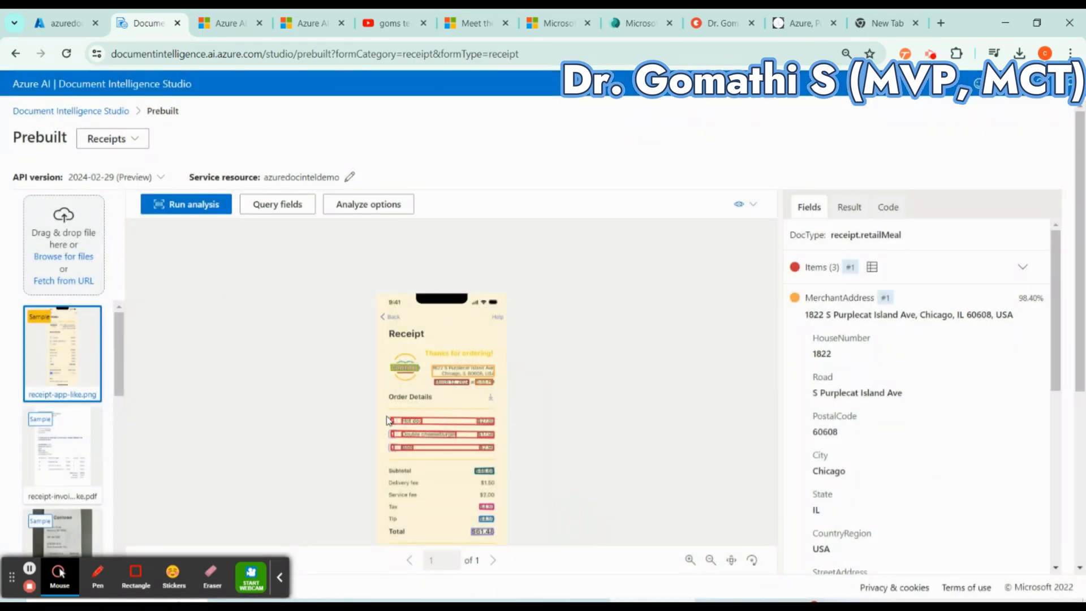
pyautogui.moveTo(388, 420); pyautogui.dragTo(396, 362)
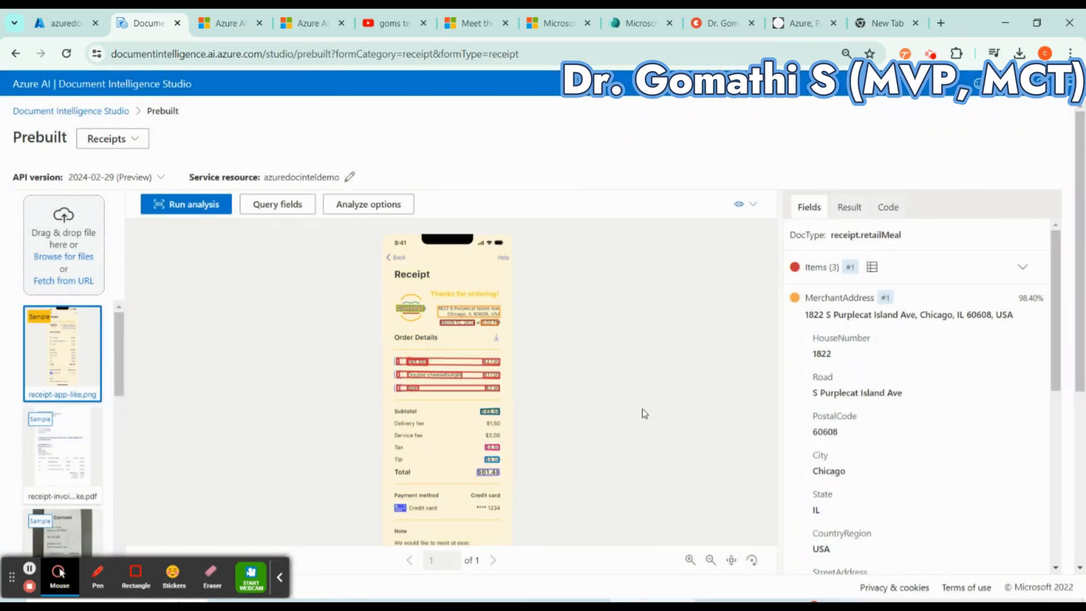
pyautogui.click(871, 266)
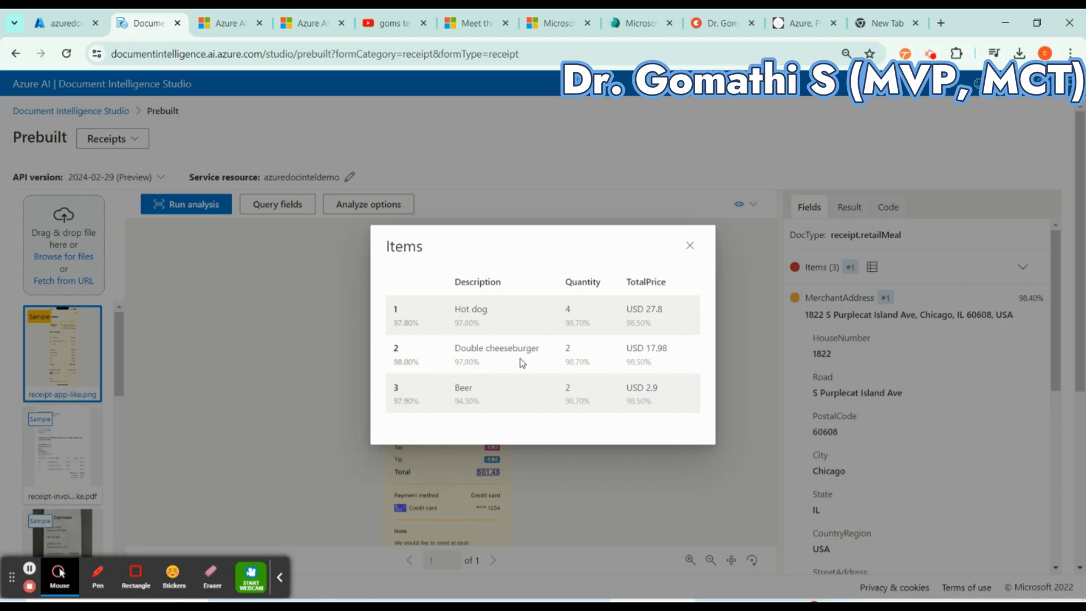
pyautogui.click(633, 525)
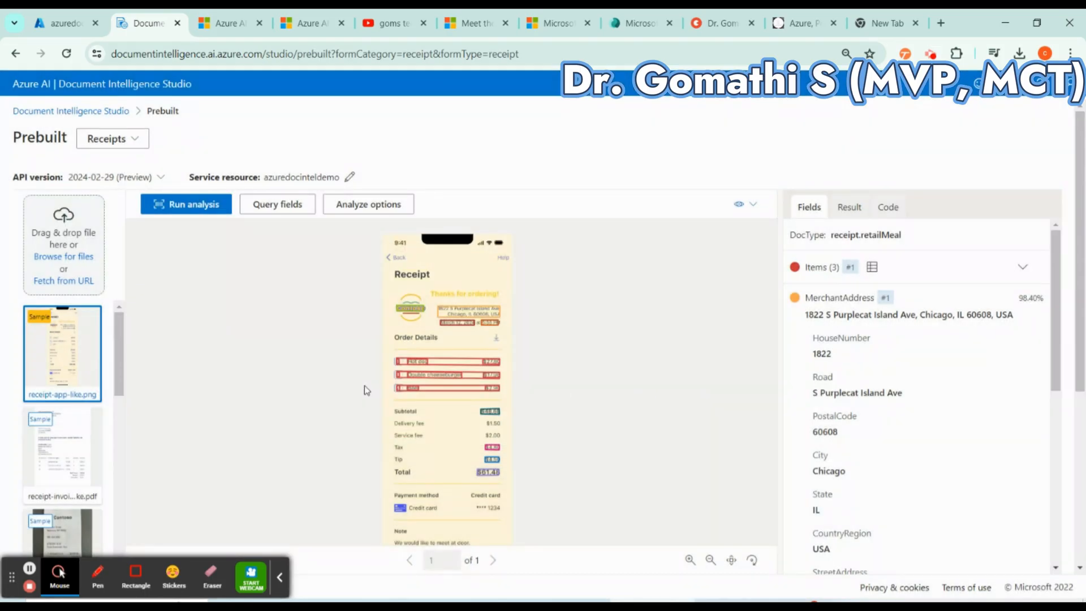
pyautogui.scroll(-10, 898, 440)
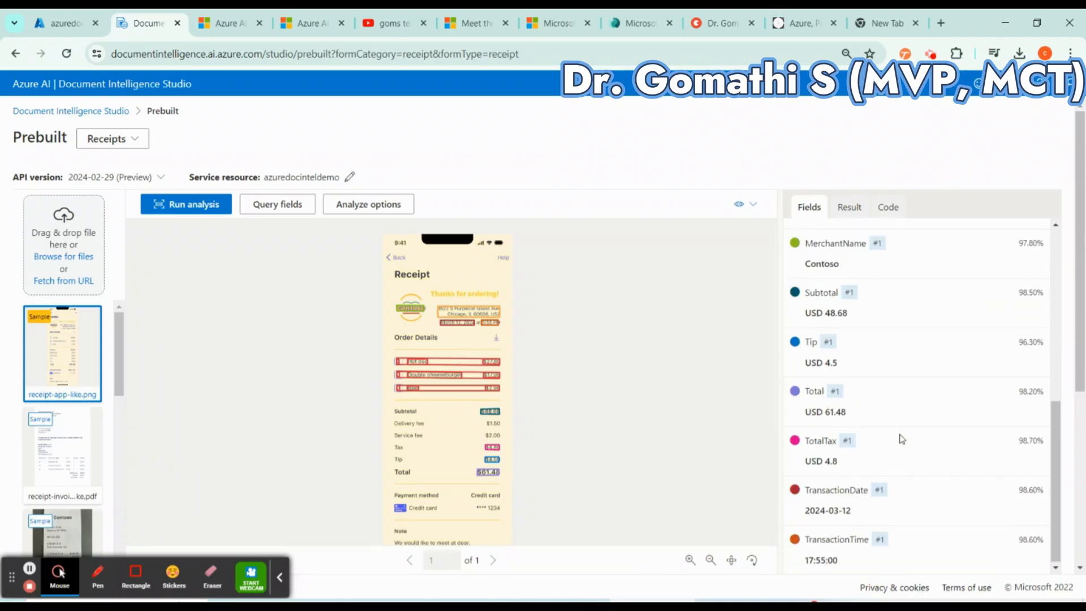
pyautogui.scroll(5, 903, 424)
# - View the sample invoice-style receipt PDF and look through the other sample receipts
pyautogui.click(44, 448)
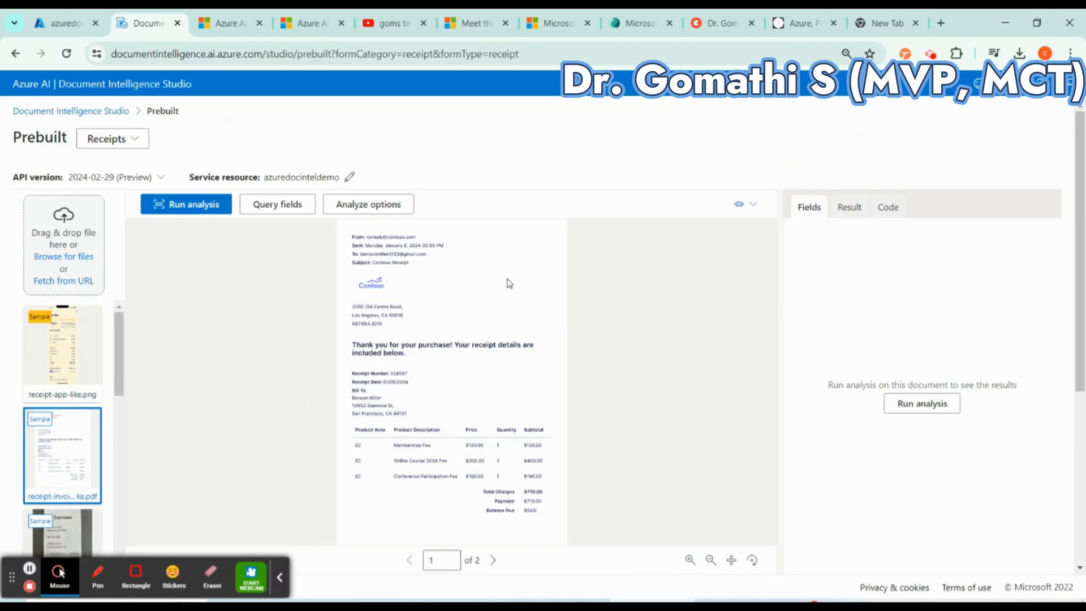
pyautogui.scroll(-3, 102, 412)
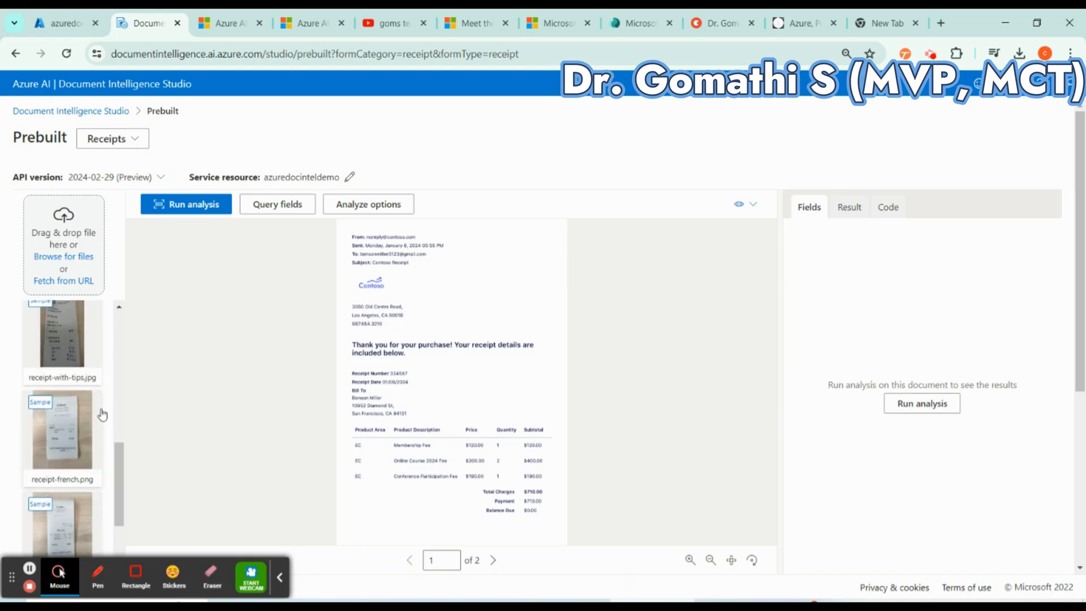
pyautogui.scroll(-3, 102, 415)
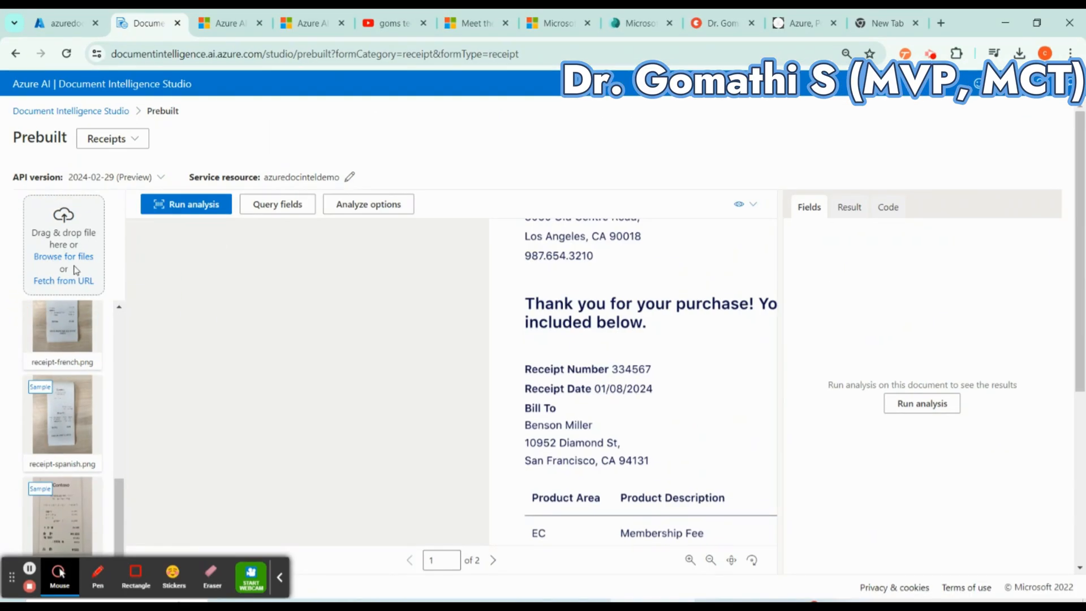
# - Upload receipt.jpg from the Desktop folder as a document for the Receipts model
pyautogui.click(81, 264)
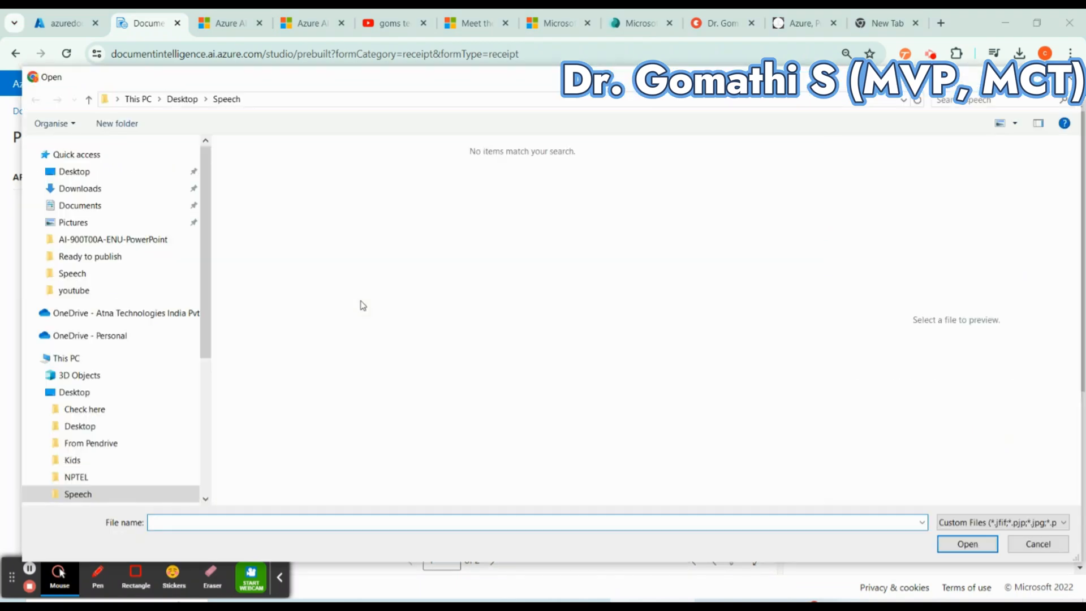
pyautogui.click(182, 99)
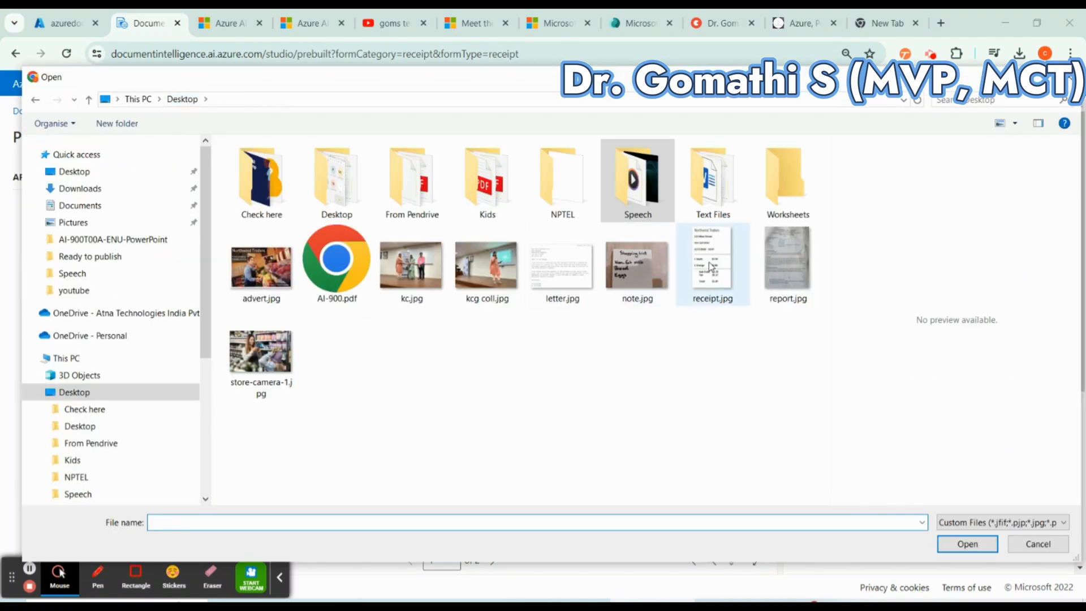
pyautogui.click(711, 266)
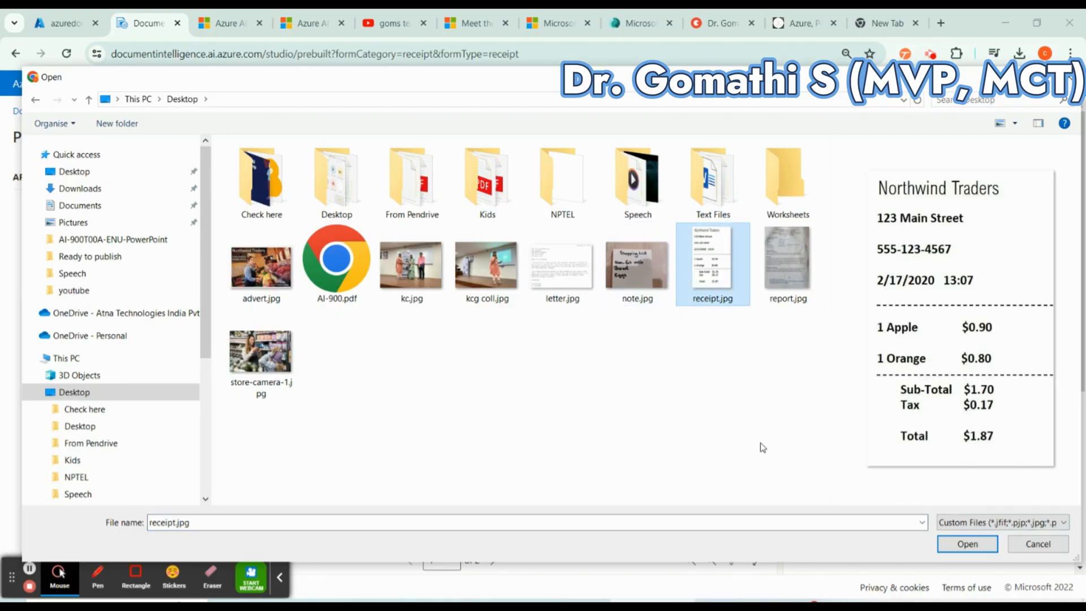
pyautogui.click(964, 545)
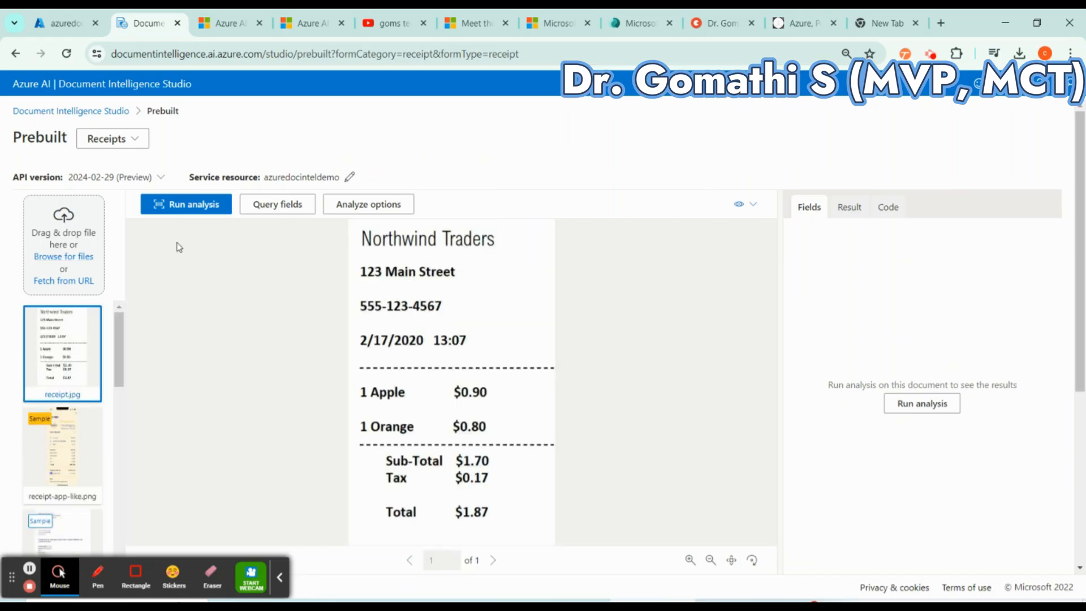
# - Run the analysis on the uploaded receipt.jpg and change the prebuilt model to Credit cards
pyautogui.click(177, 212)
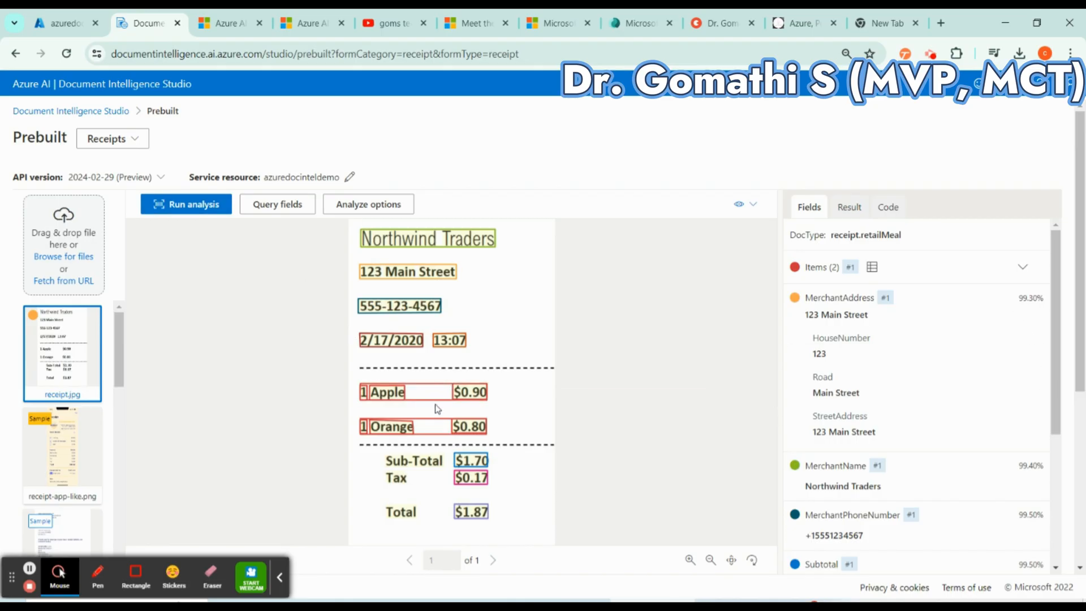
pyautogui.click(117, 142)
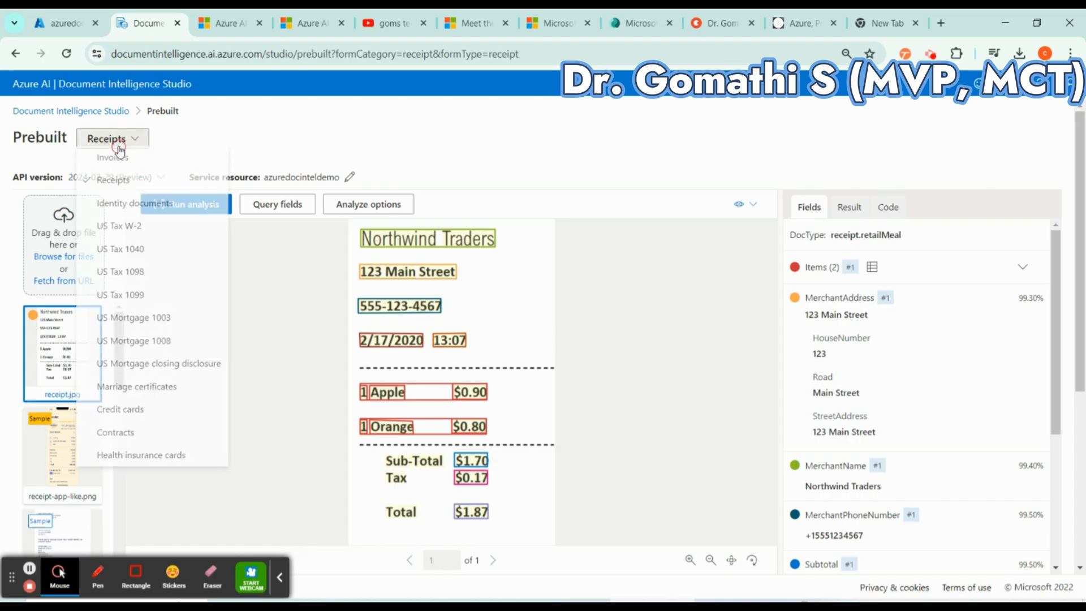
pyautogui.click(125, 412)
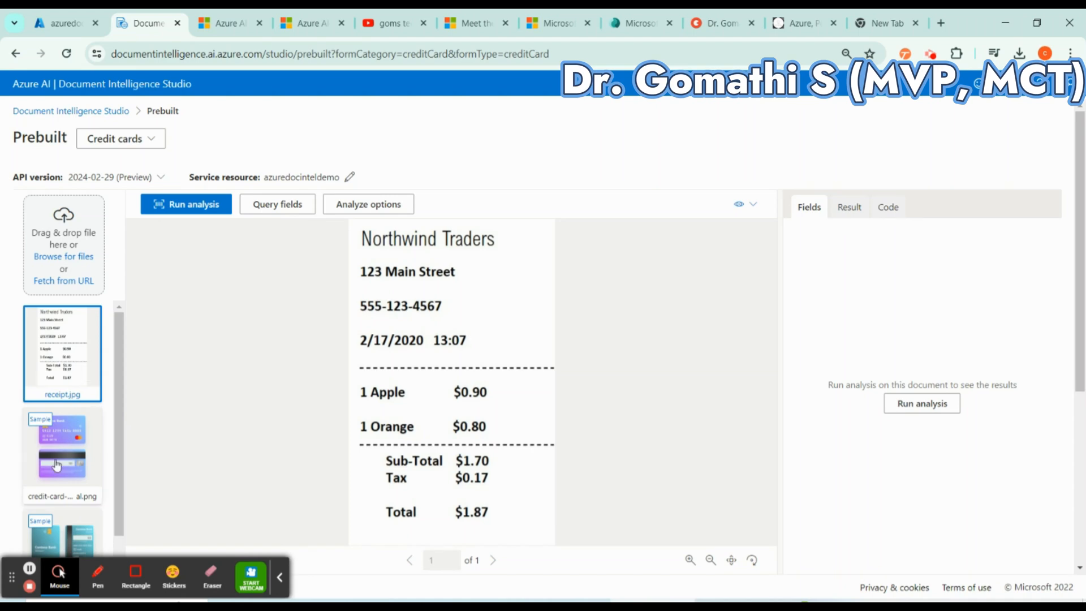
# - Run the analysis on the first sample credit card image and inspect its extracted cardholder and card detail fields
pyautogui.click(57, 465)
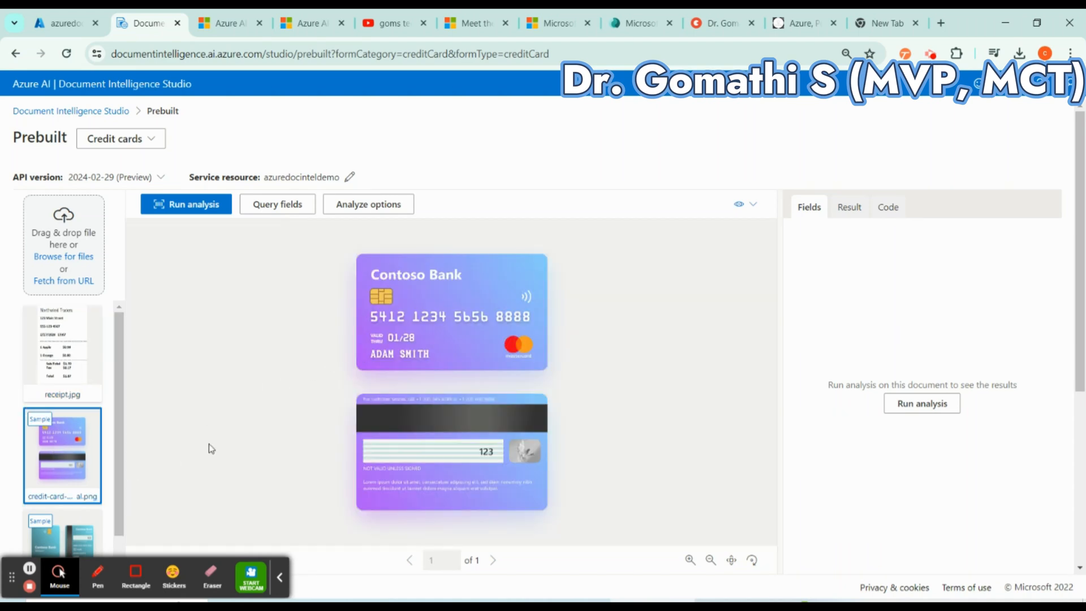
pyautogui.click(212, 207)
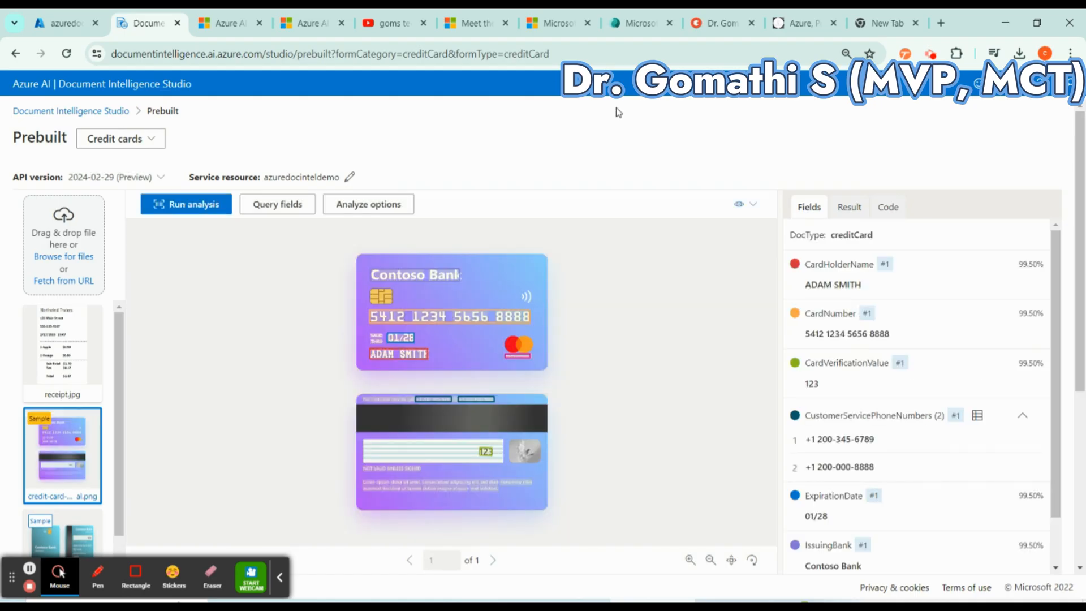
pyautogui.moveTo(389, 365)
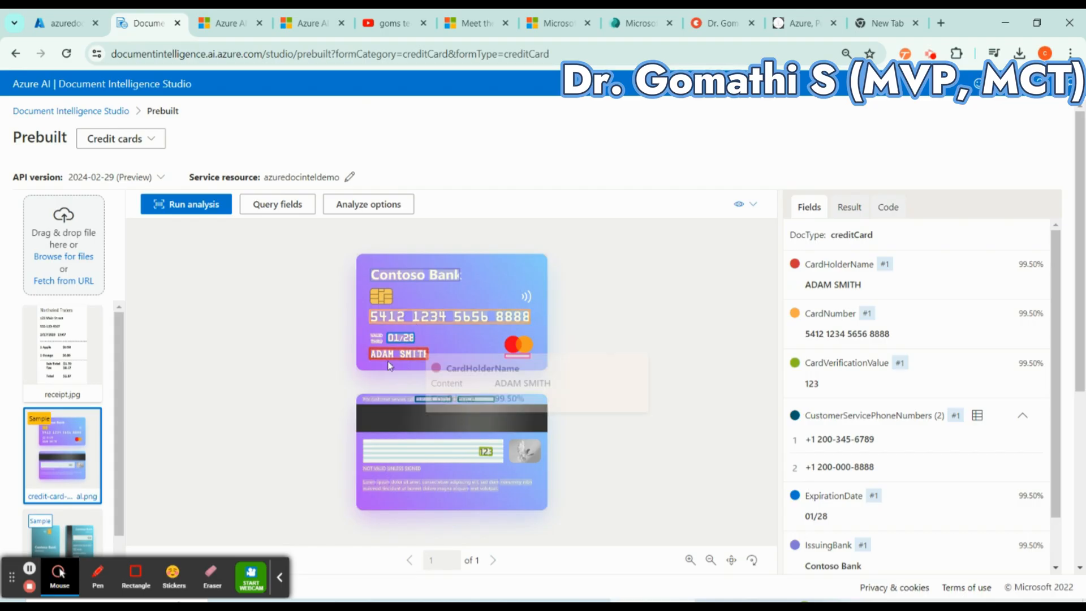
pyautogui.moveTo(384, 305)
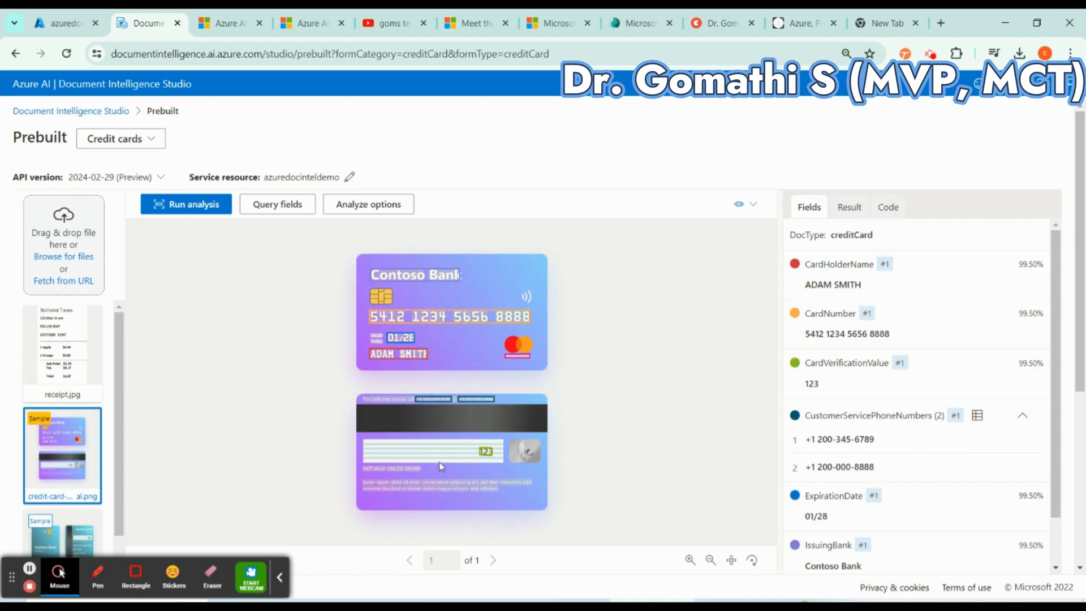
pyautogui.scroll(-4, 134, 306)
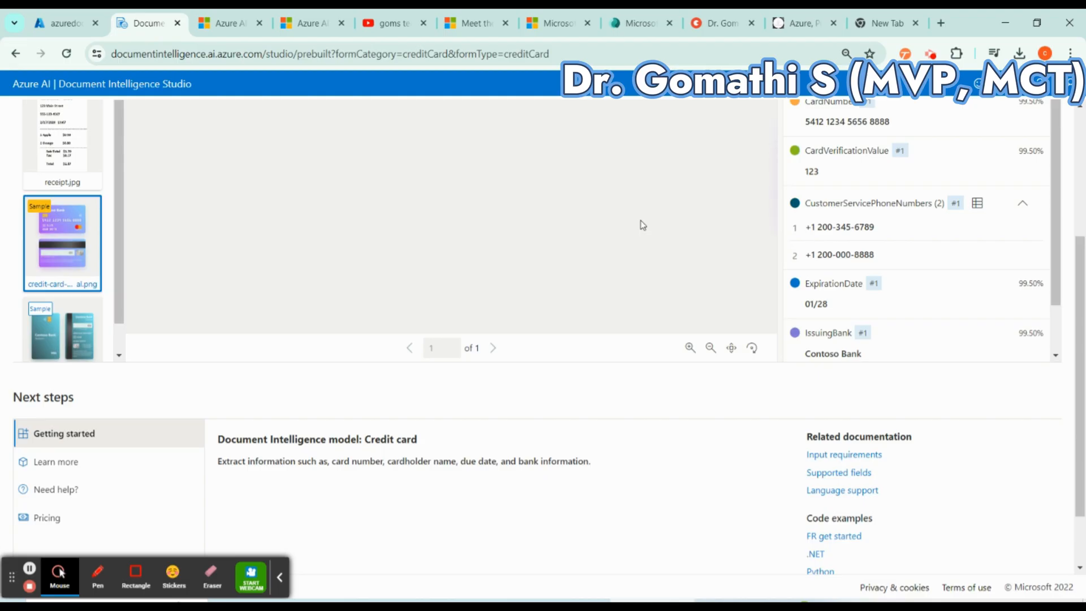
pyautogui.scroll(4, 562, 349)
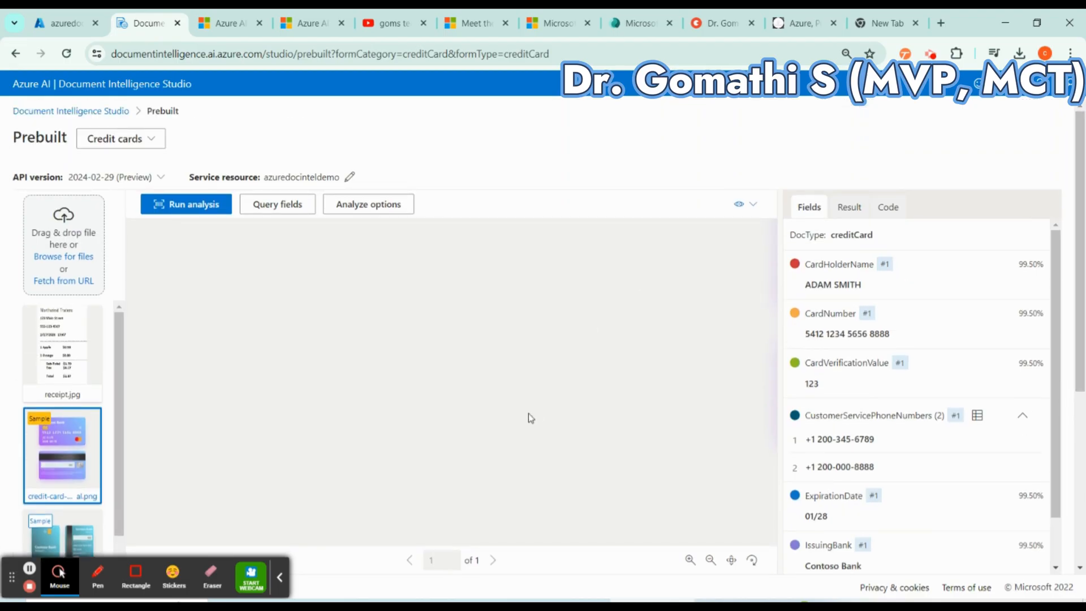
pyautogui.moveTo(644, 440); pyautogui.dragTo(165, 364)
pyautogui.moveTo(319, 365); pyautogui.dragTo(289, 441)
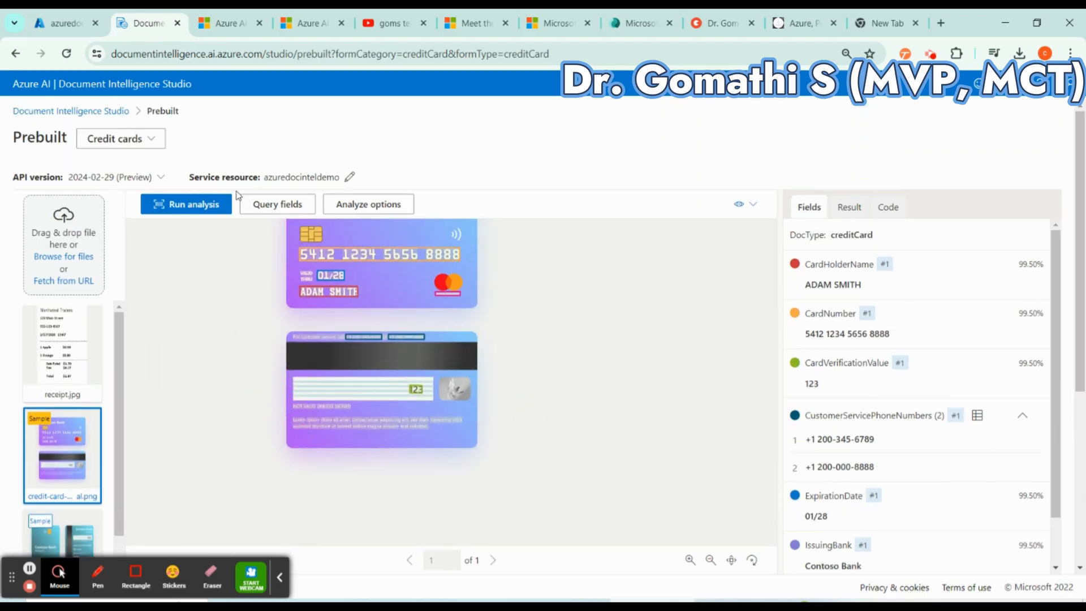
# - Return to the Document Intelligence Studio home page and review the available prebuilt and custom models
pyautogui.click(145, 141)
pyautogui.click(105, 110)
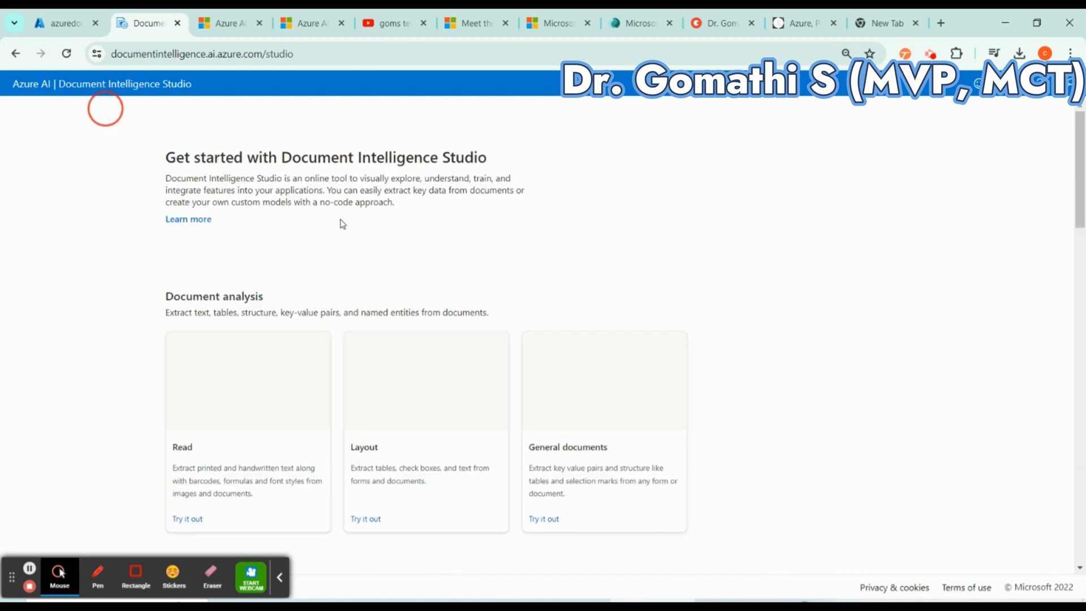
pyautogui.scroll(-5, 415, 374)
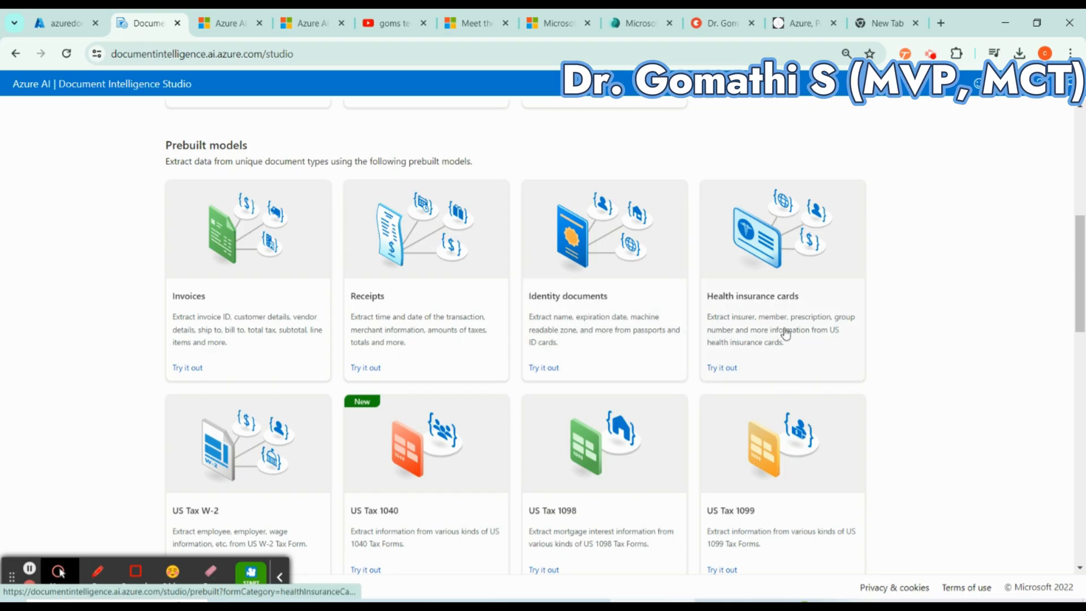
pyautogui.scroll(-3, 758, 372)
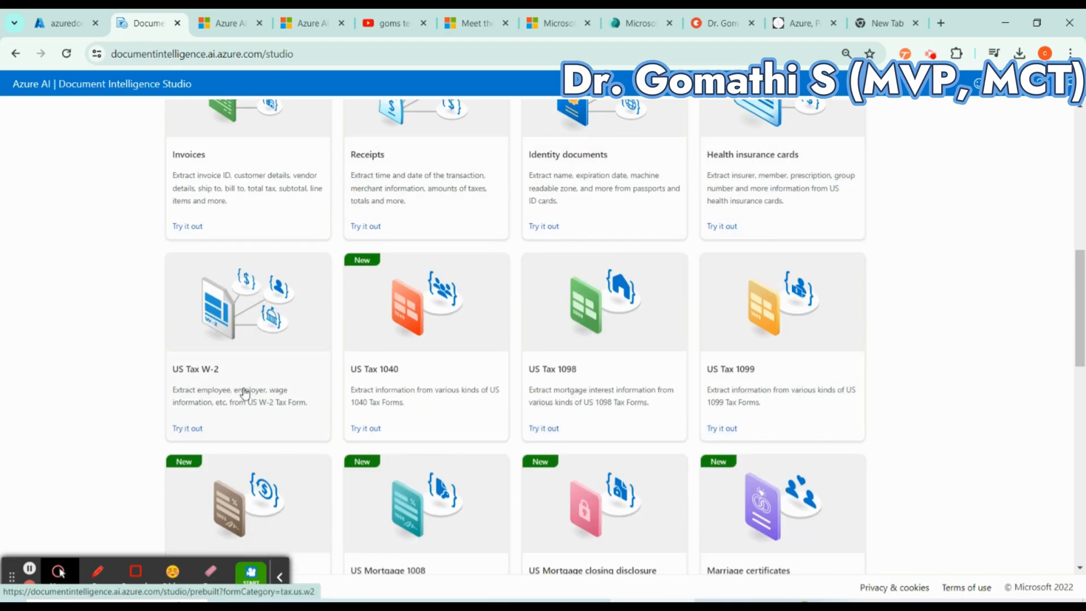
pyautogui.scroll(-5, 588, 393)
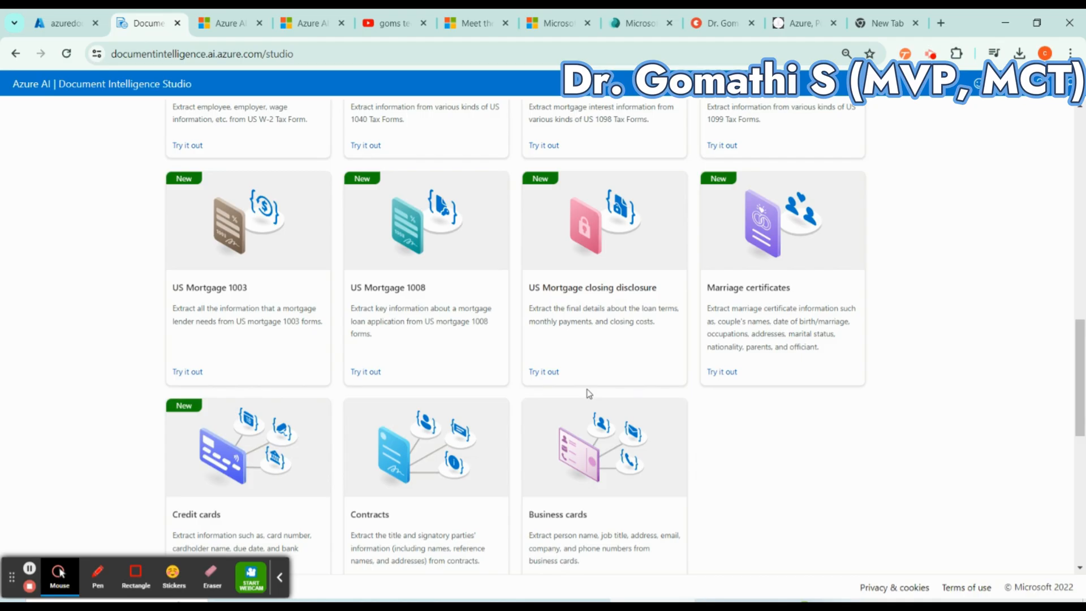
pyautogui.scroll(-7, 588, 404)
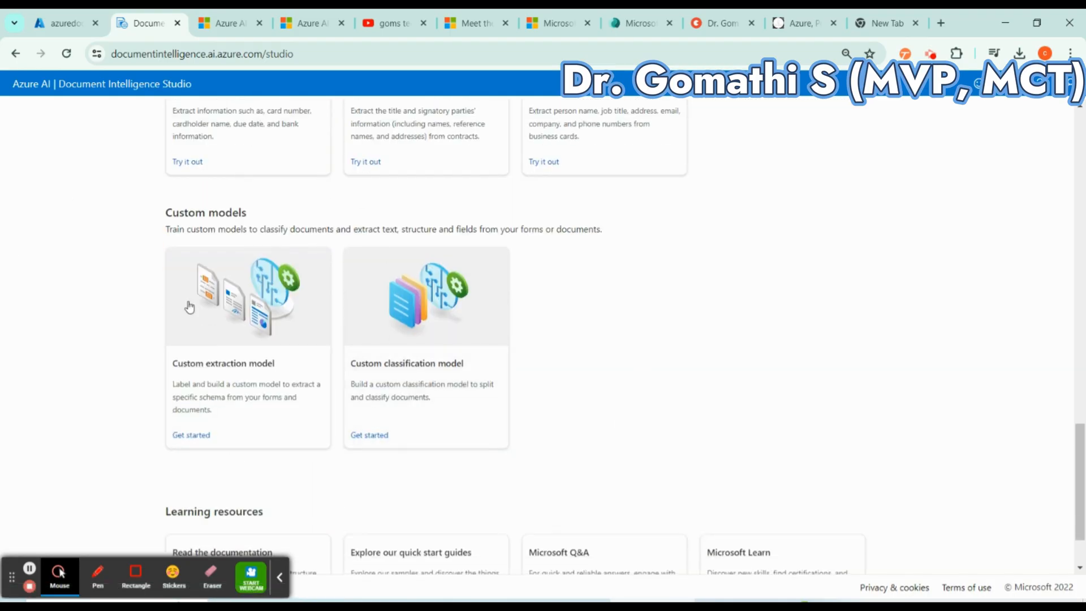
pyautogui.scroll(7, 732, 419)
pyautogui.scroll(1, 678, 413)
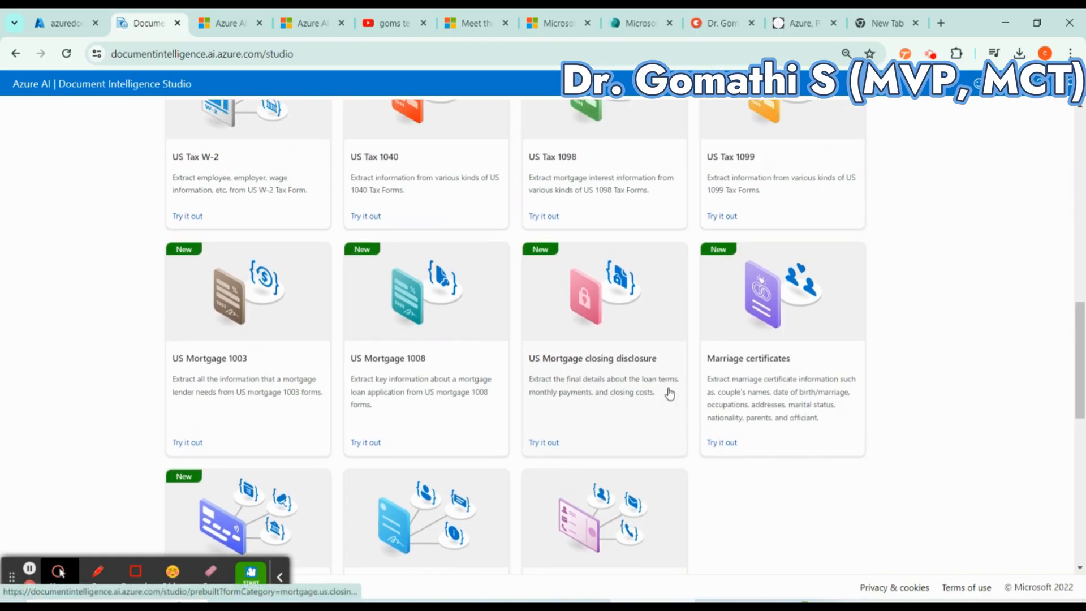
pyautogui.scroll(-4, 669, 392)
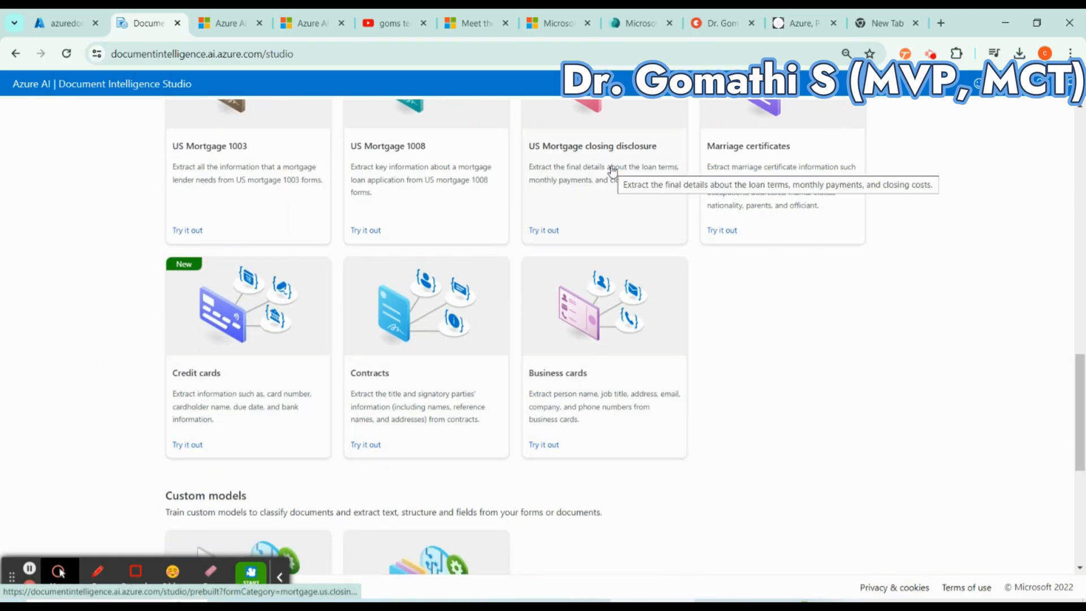
pyautogui.scroll(9, 582, 317)
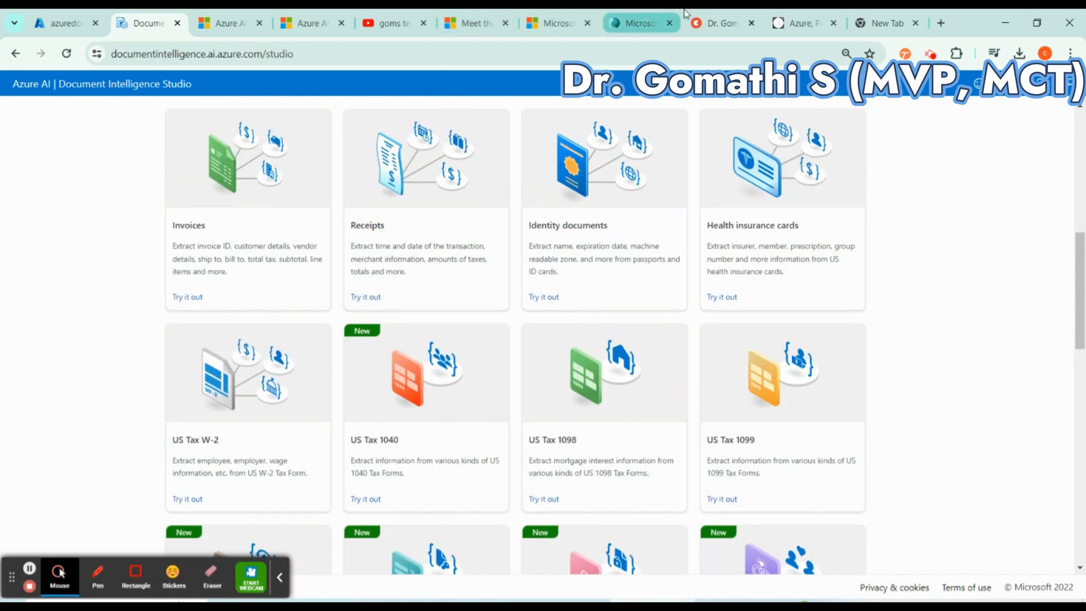
# - Open the learning rooms directory from the Microsoft Learn experts page and look through the listed rooms
pyautogui.click(565, 27)
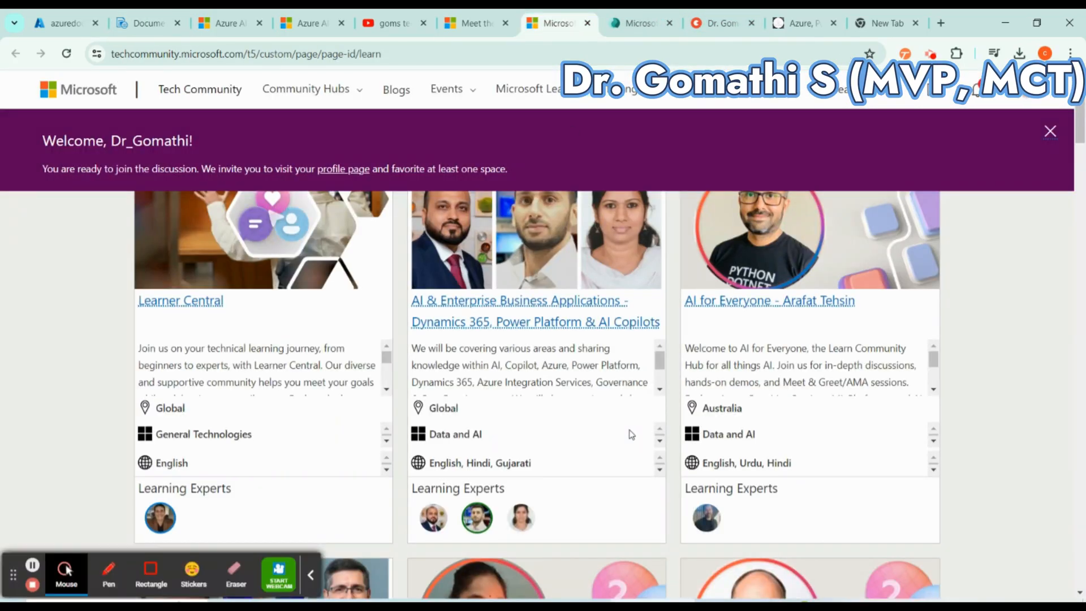
pyautogui.scroll(5, 625, 434)
pyautogui.click(477, 29)
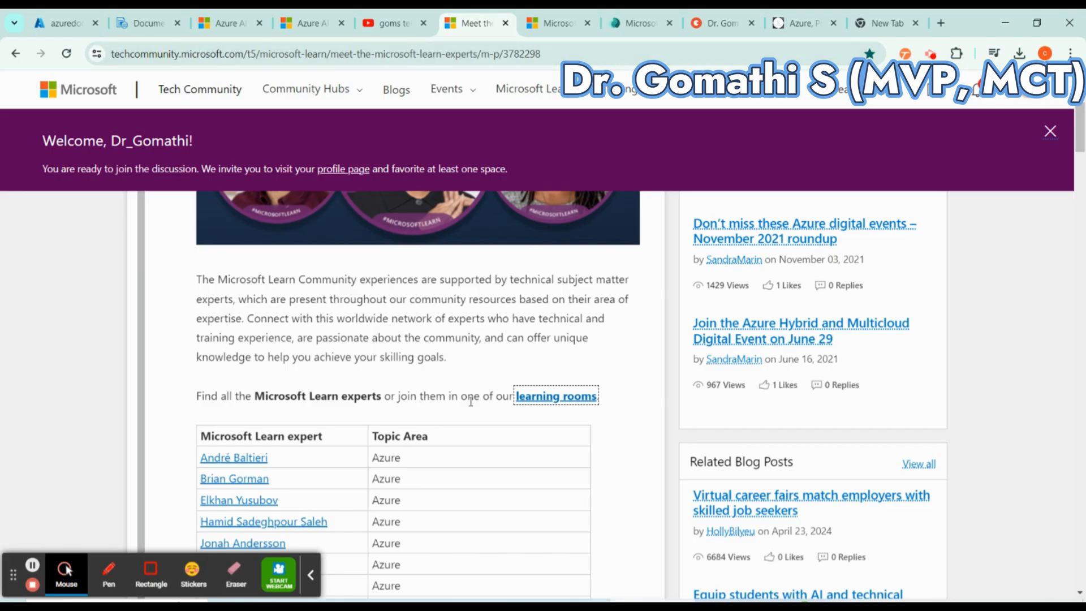
pyautogui.click(532, 398)
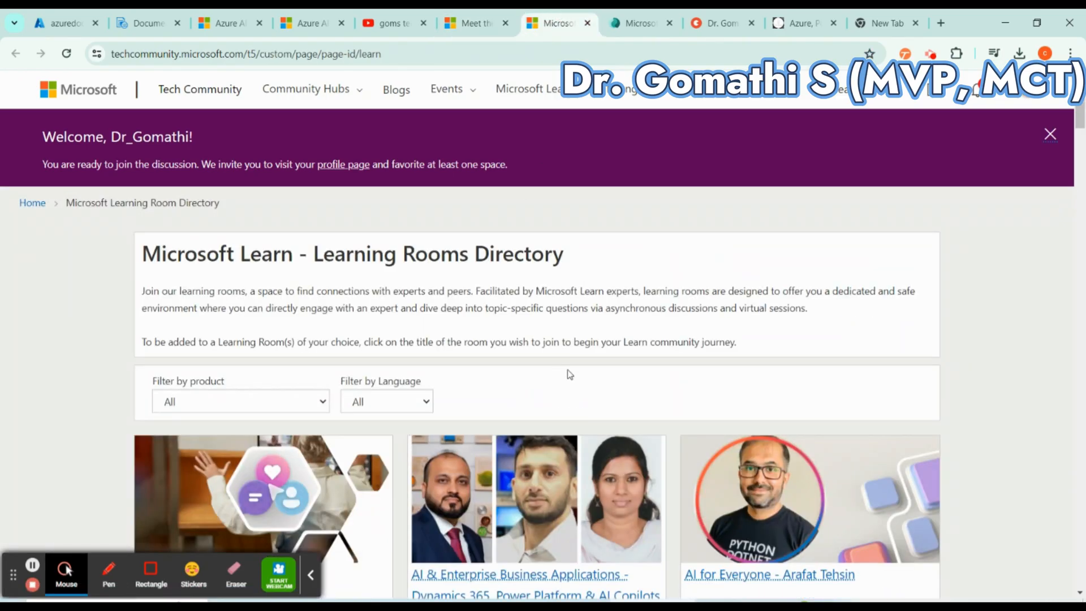
pyautogui.scroll(-5, 569, 374)
pyautogui.scroll(5, 569, 375)
pyautogui.scroll(-5, 571, 372)
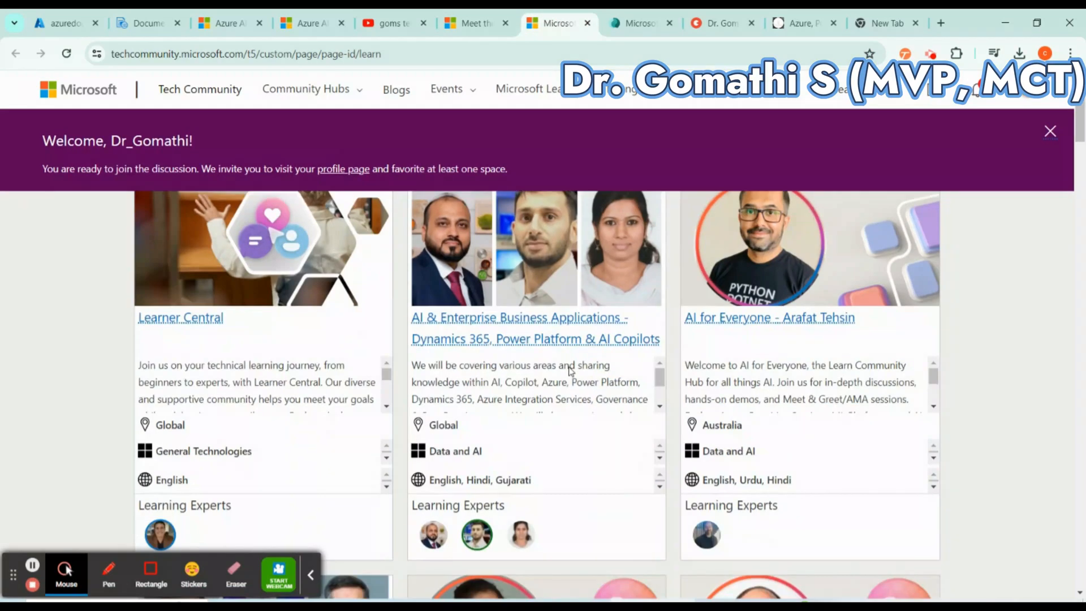
pyautogui.scroll(5, 429, 346)
pyautogui.scroll(-5, 622, 322)
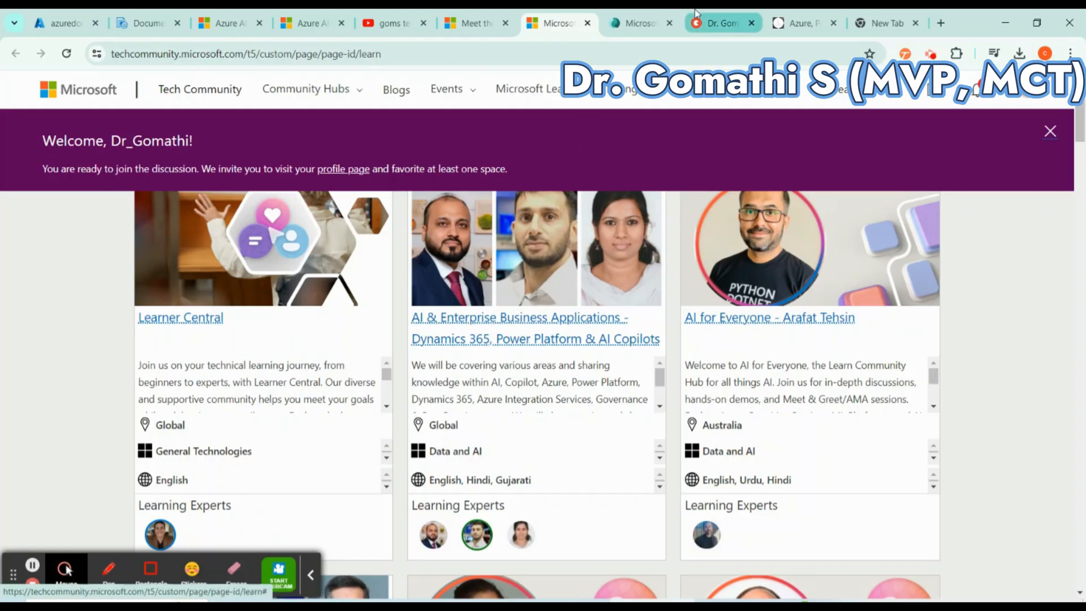
# - Review the Request to Join a Learning Room form and the instructor's Topmate page of bookable services
pyautogui.click(639, 23)
pyautogui.scroll(5, 536, 448)
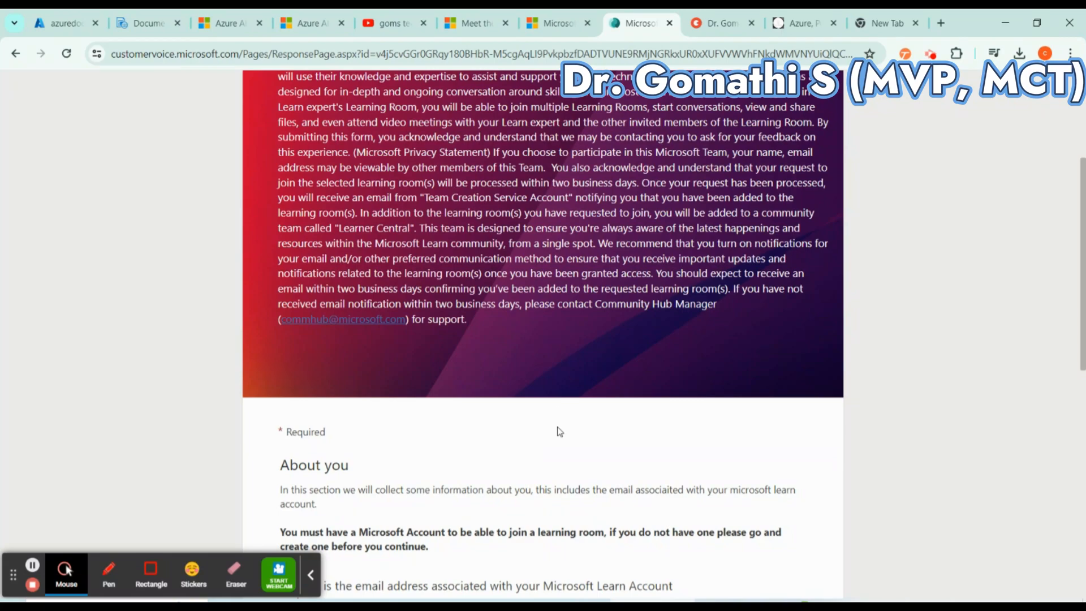
pyautogui.scroll(3, 558, 430)
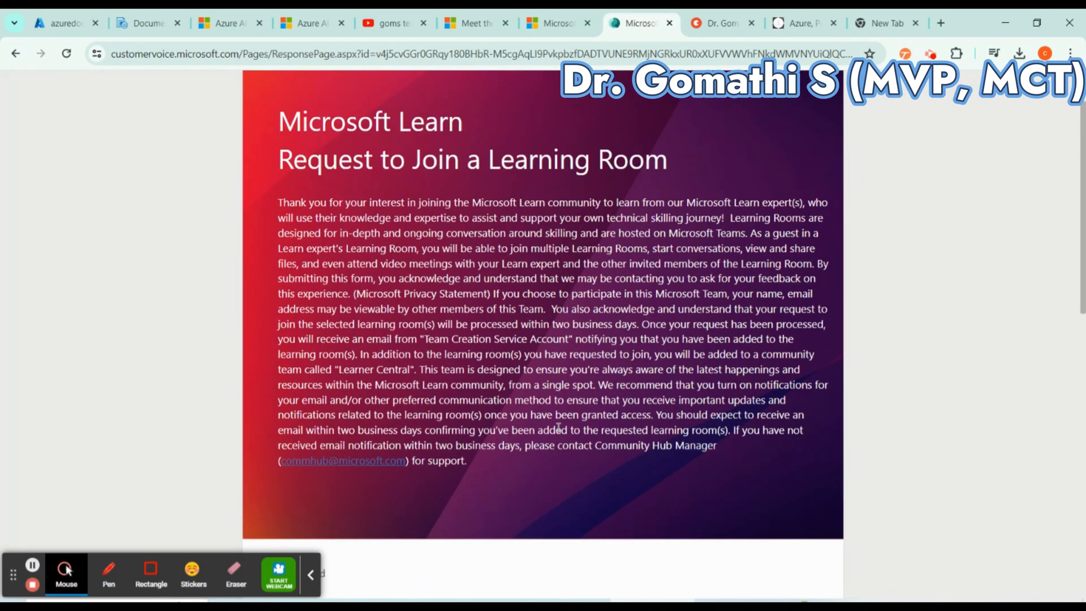
pyautogui.click(721, 16)
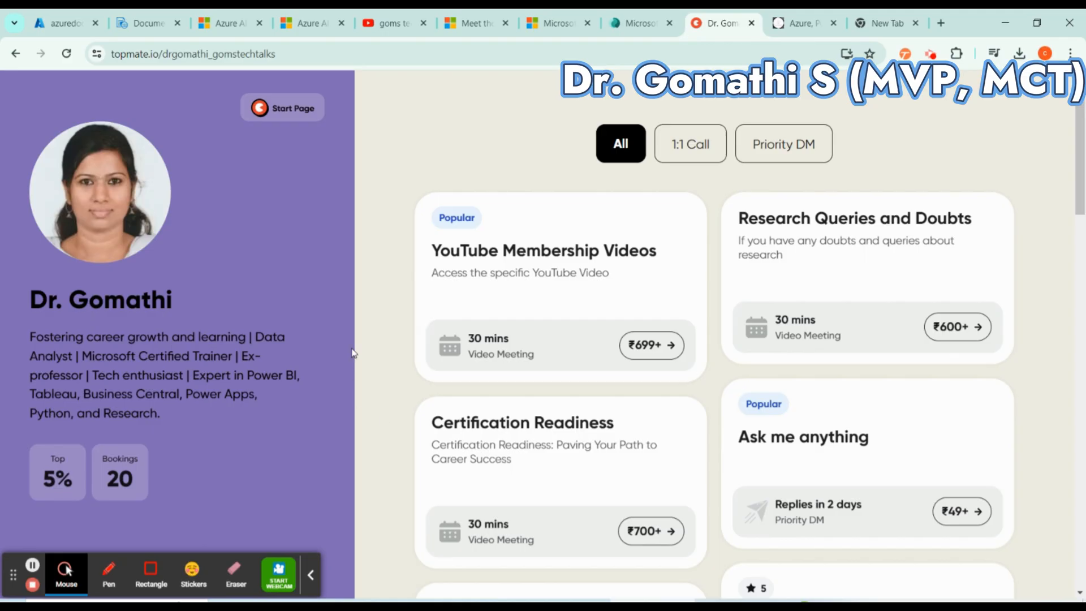
pyautogui.scroll(-3, 588, 427)
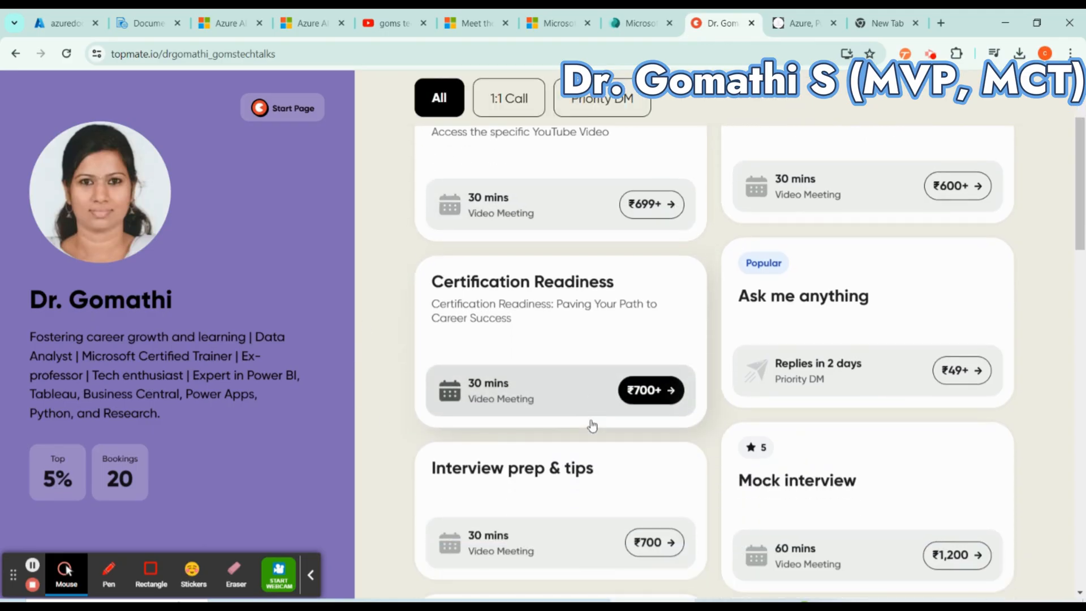
# - Dismiss the advertisement on the learnwithgoms.com blog and look through its recent AI-900 quiz and practice question posts
pyautogui.click(772, 14)
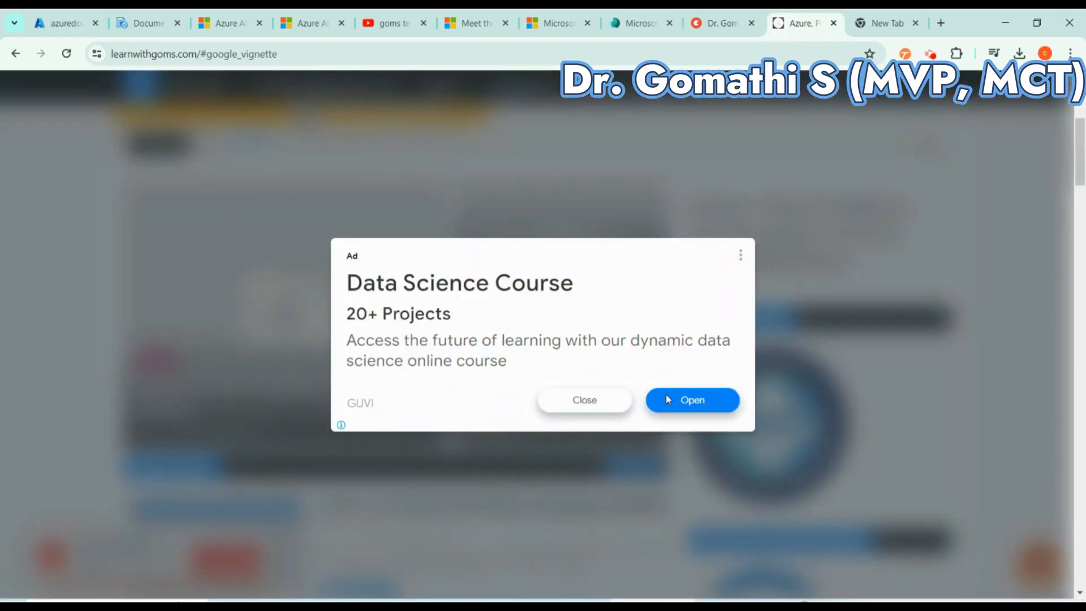
pyautogui.click(586, 402)
pyautogui.scroll(-3, 167, 376)
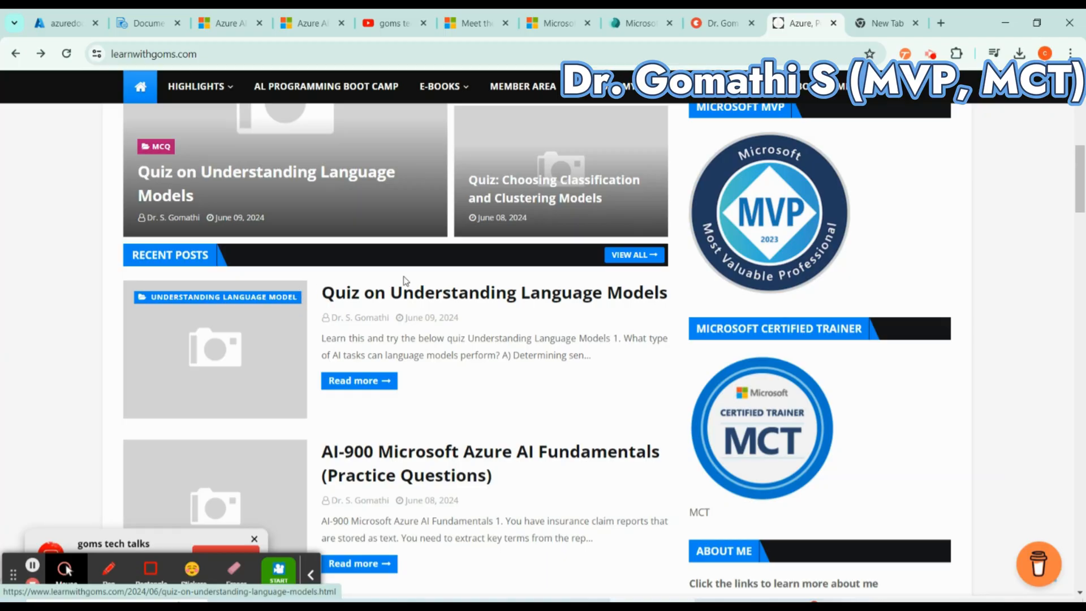
pyautogui.scroll(-1, 556, 308)
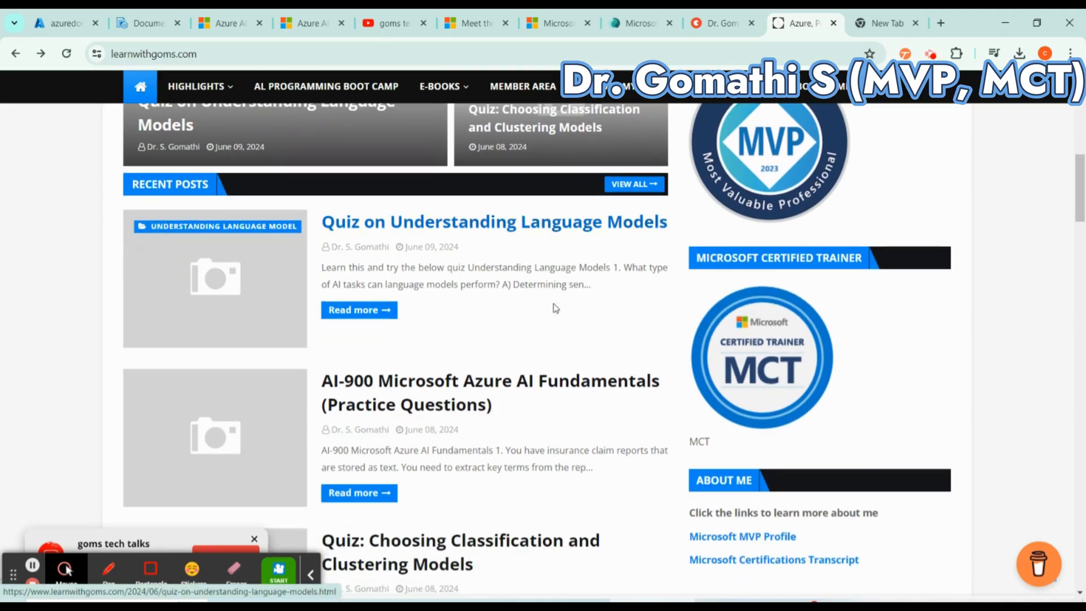
pyautogui.scroll(-1, 411, 244)
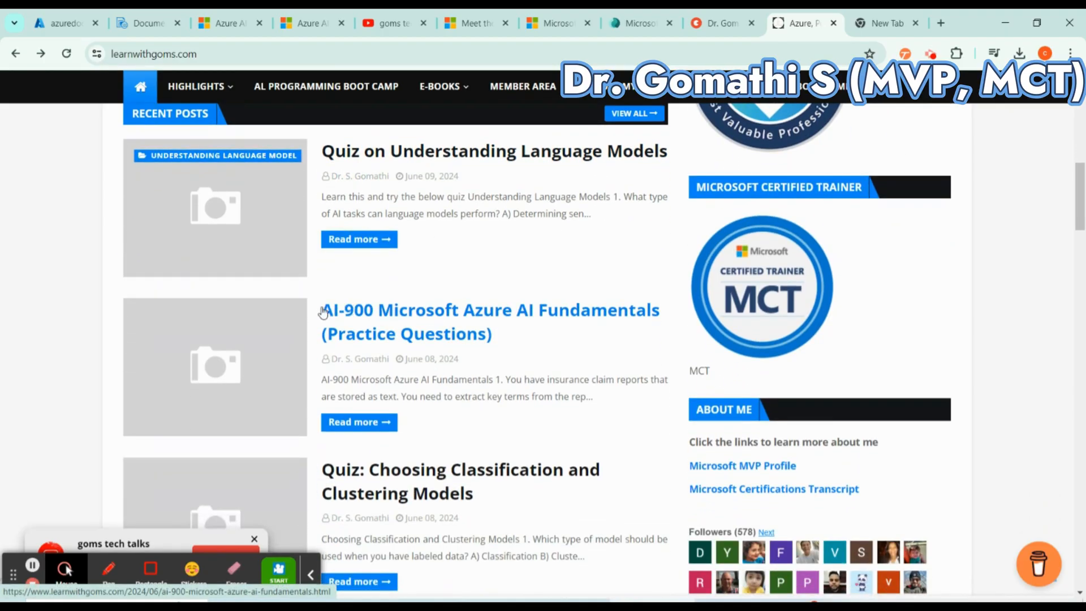
pyautogui.scroll(-2, 487, 340)
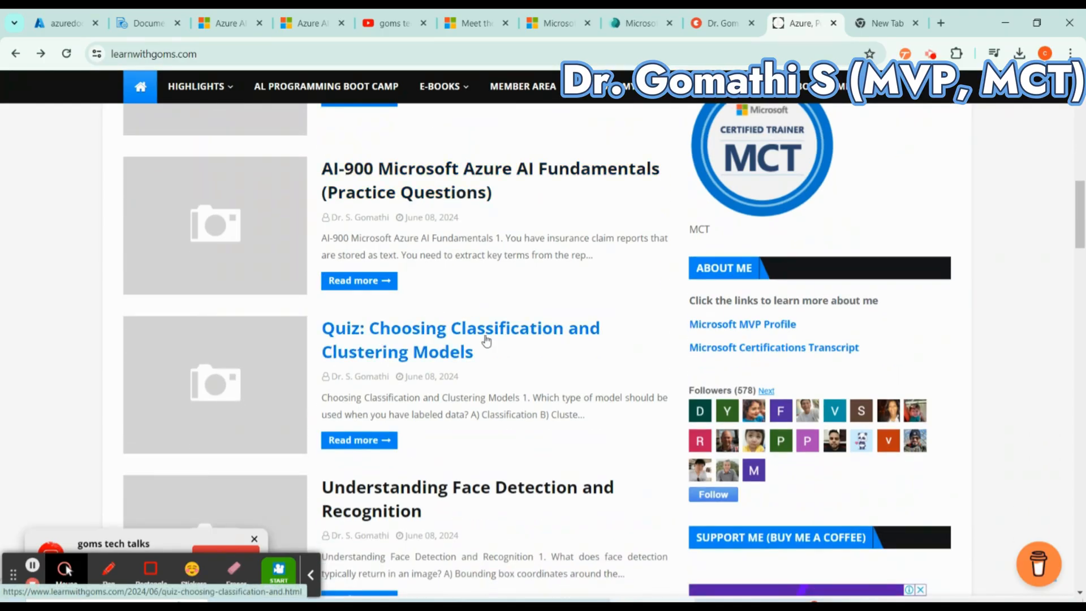
pyautogui.scroll(-2, 487, 339)
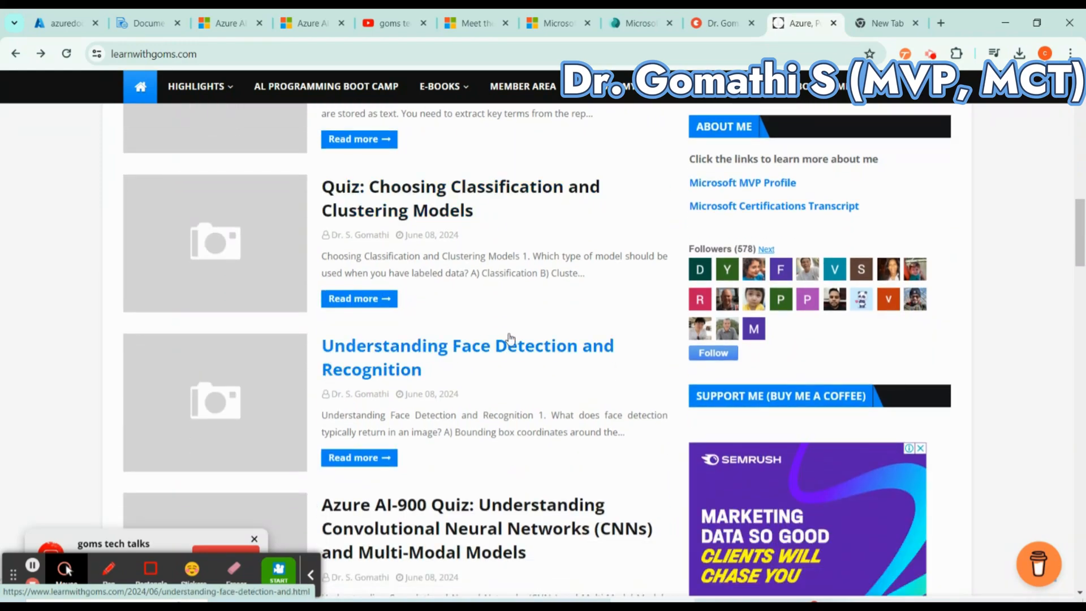
pyautogui.scroll(-5, 538, 364)
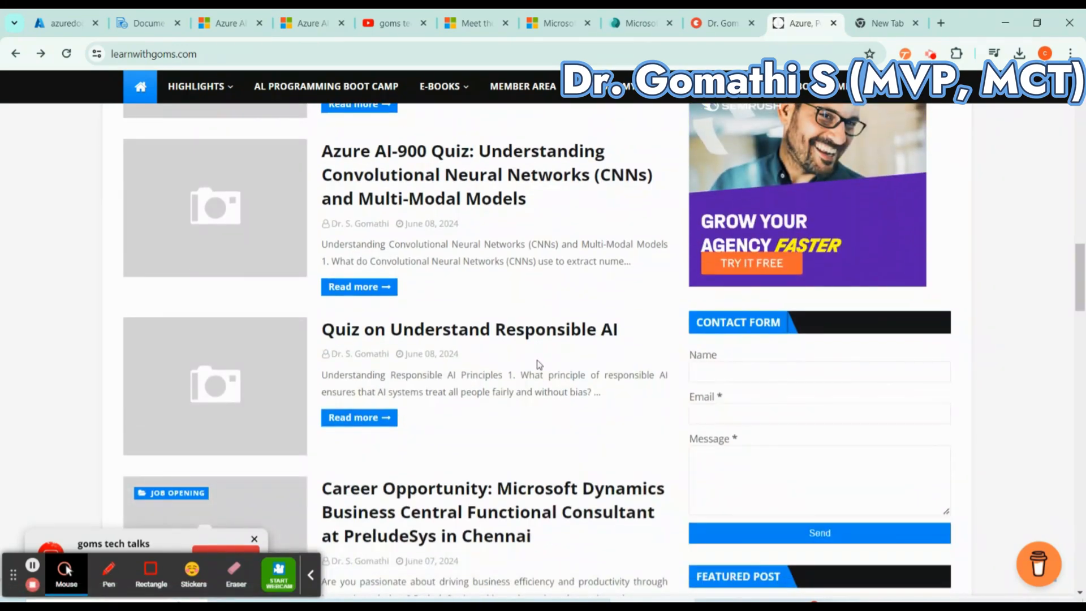
pyautogui.scroll(-3, 538, 364)
pyautogui.scroll(15, 530, 295)
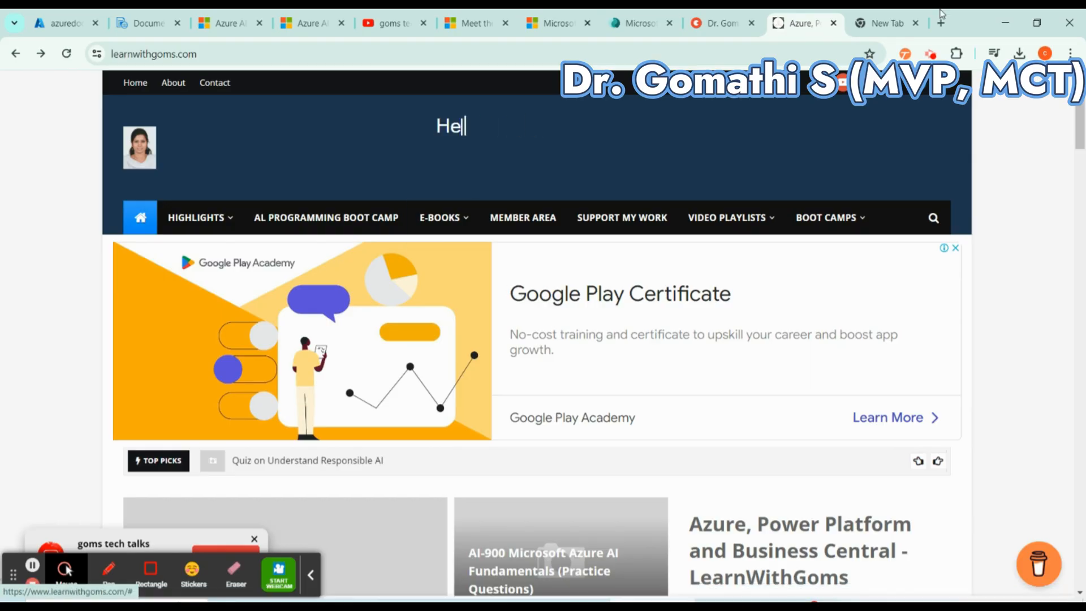
# - Close the empty New Tab page and look over the blog's recent posts and sidebar again
pyautogui.click(915, 23)
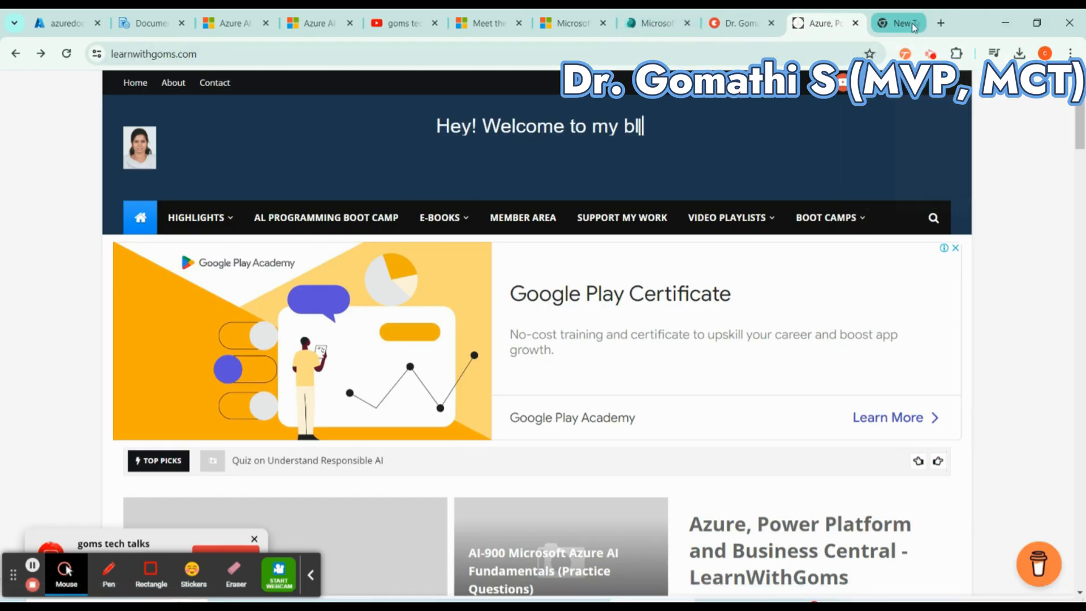
pyautogui.scroll(-1, 741, 382)
pyautogui.scroll(-15, 741, 381)
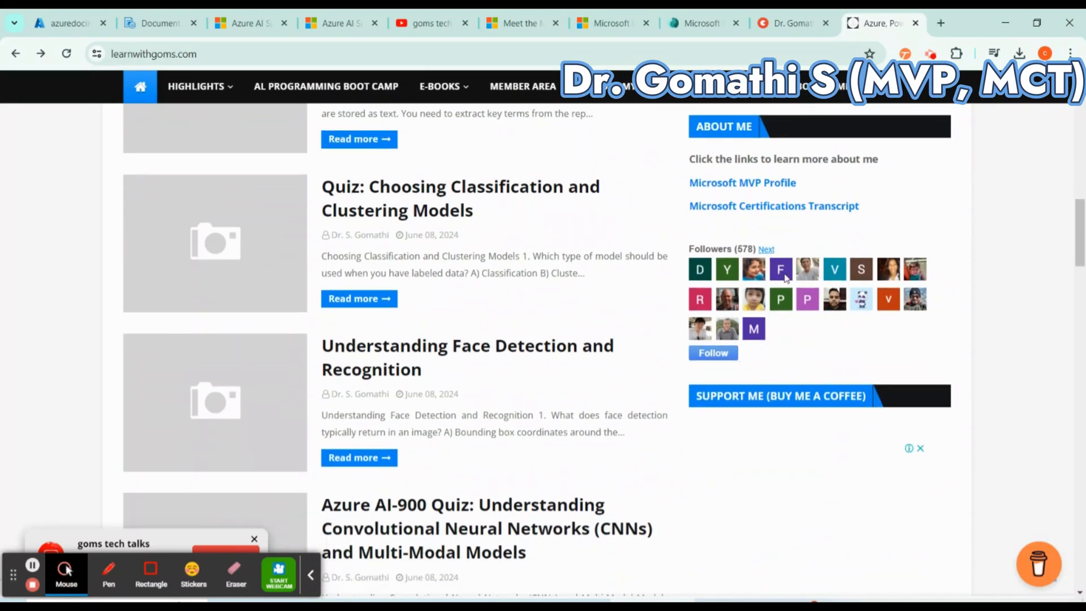
pyautogui.scroll(5, 827, 221)
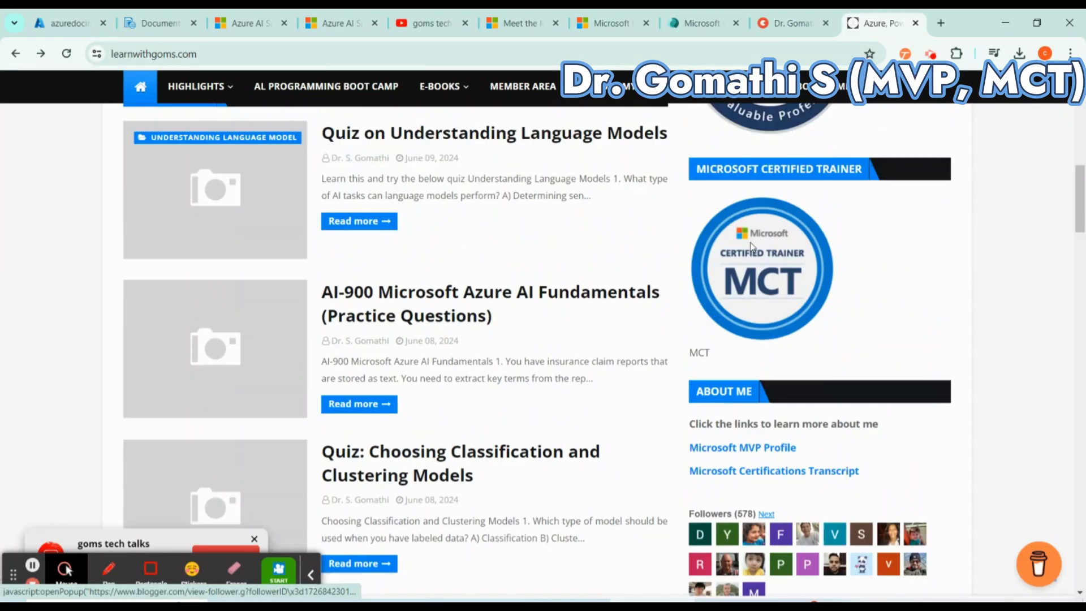
# - Switch to the goms tech talks YouTube channel and look through its created playlists
pyautogui.click(421, 23)
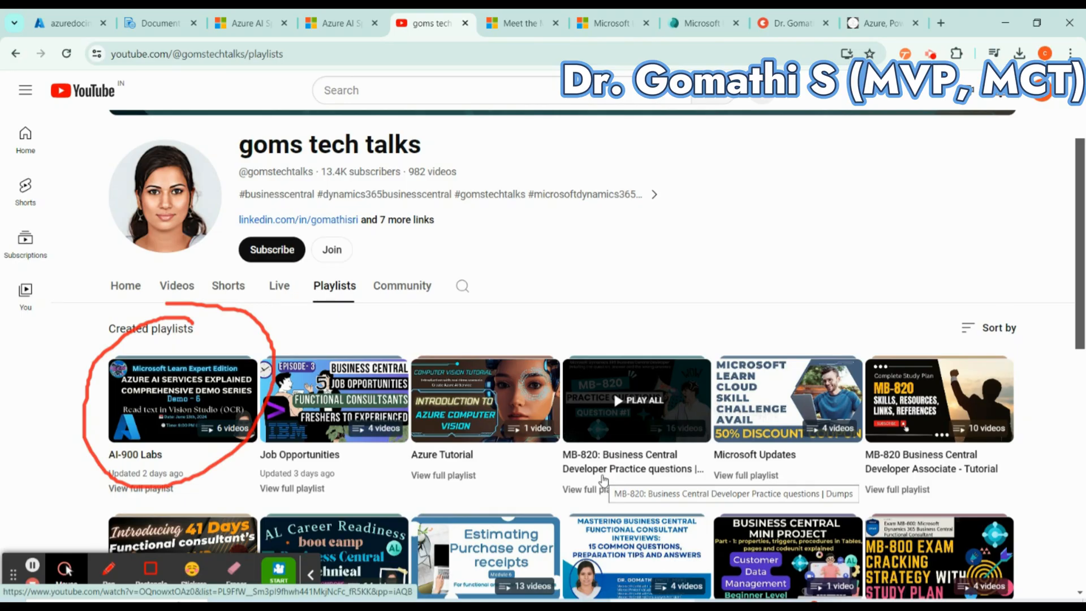
pyautogui.scroll(-1, 603, 479)
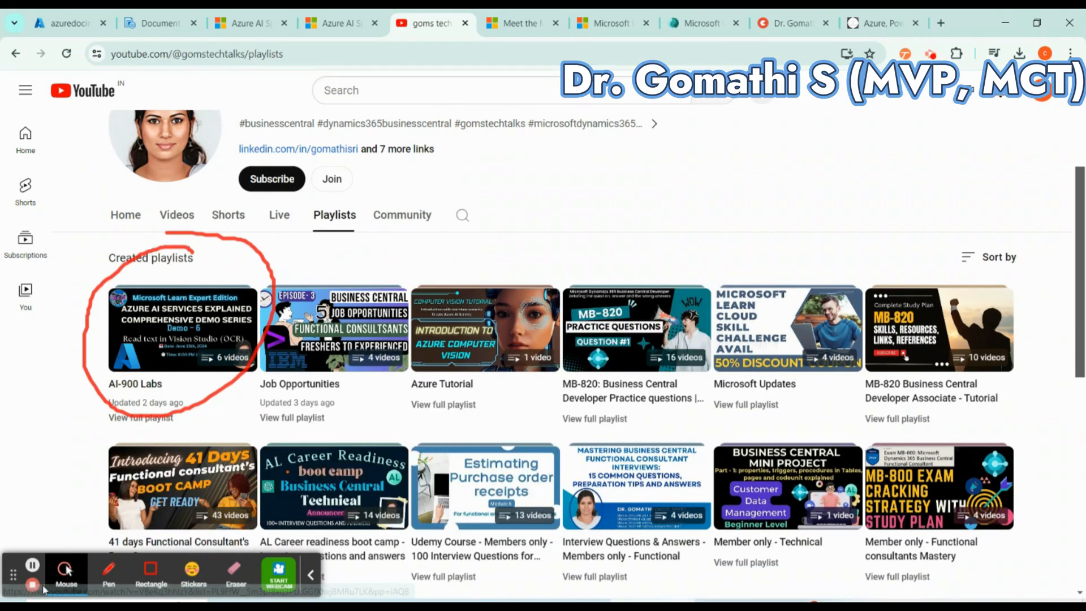